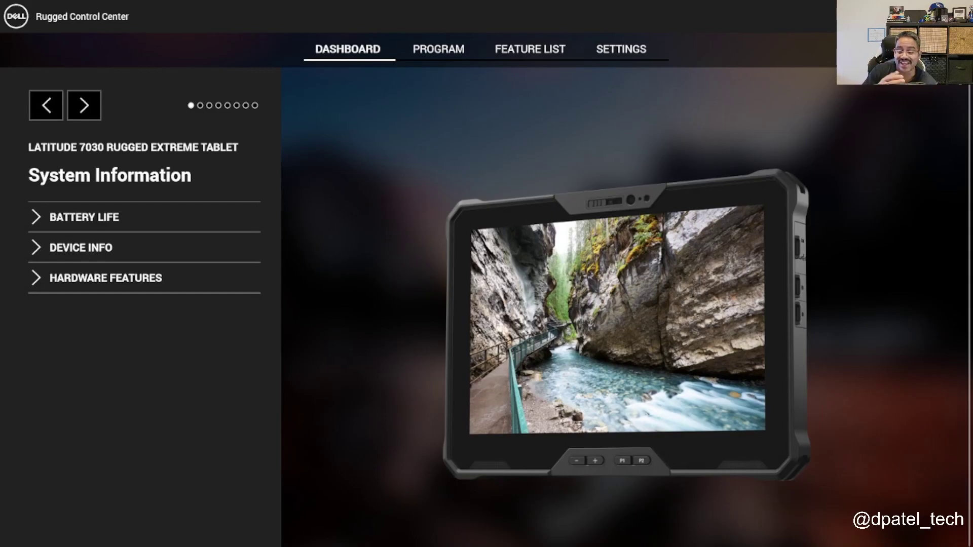
Expand Battery Life, Device Info and Hardware Features to see WiFi, GPS and Fingerprint installed
{"action": "left_click", "coordinate": [85, 217]}
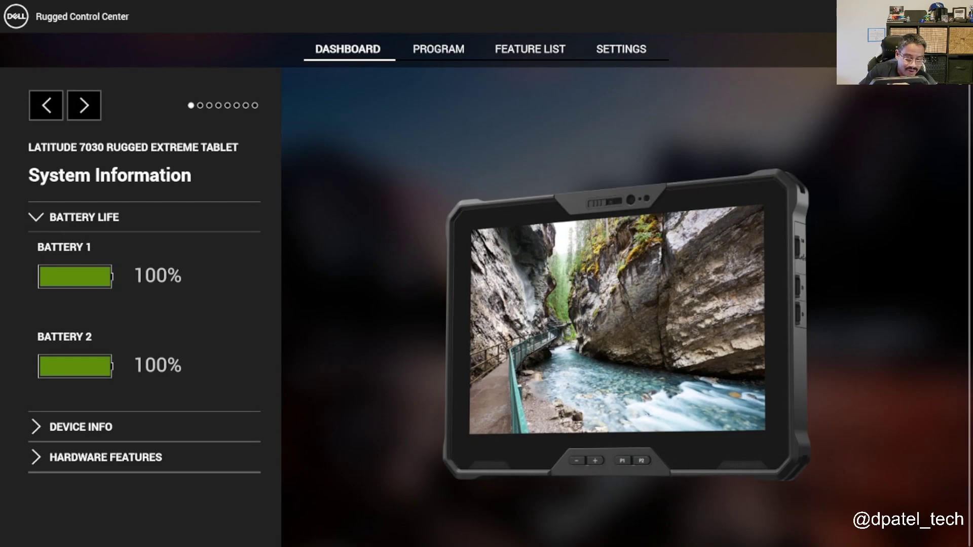
{"action": "left_click", "coordinate": [81, 427]}
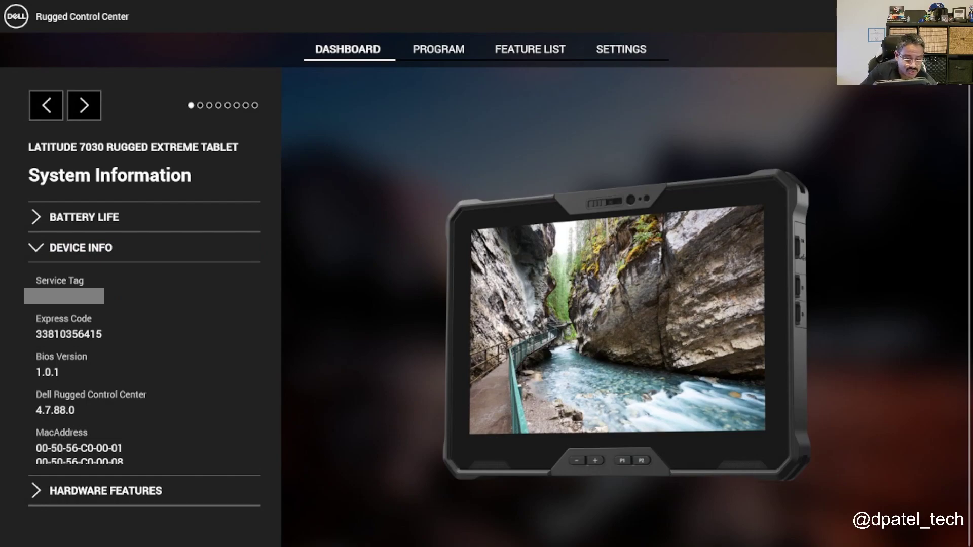
{"action": "left_click", "coordinate": [105, 490]}
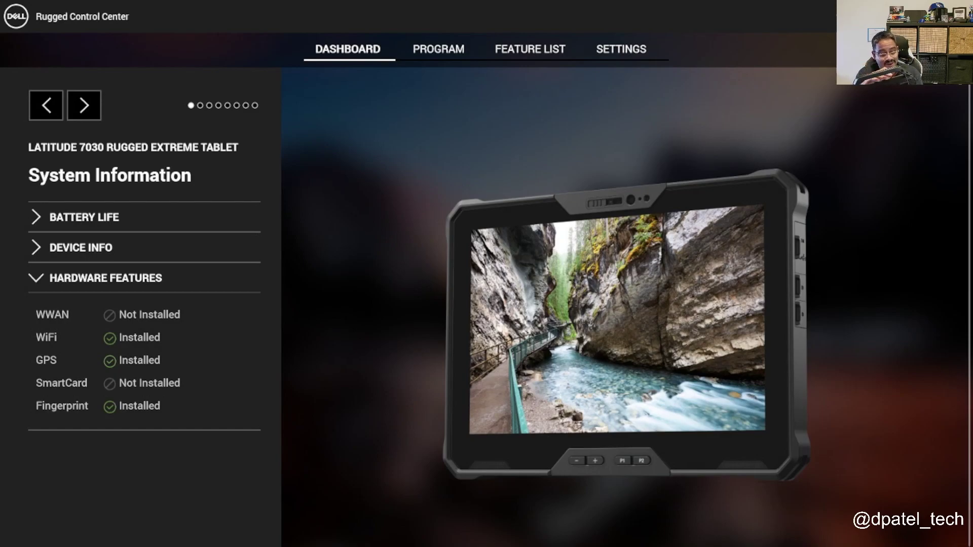
Page the dashboard carousel forward to keyboard shortcuts, then back to the Top Edge Menu overview
{"action": "left_click", "coordinate": [84, 105]}
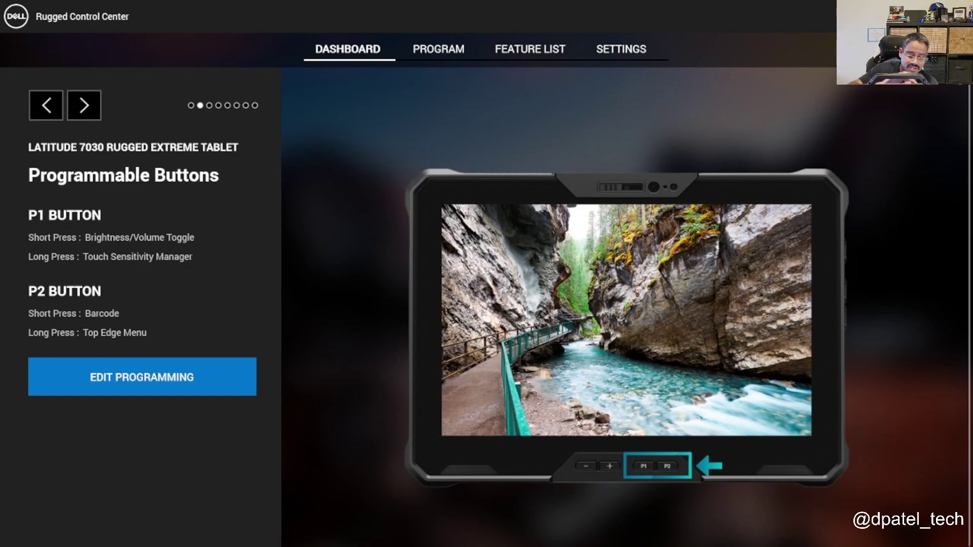
{"action": "left_click", "coordinate": [85, 105]}
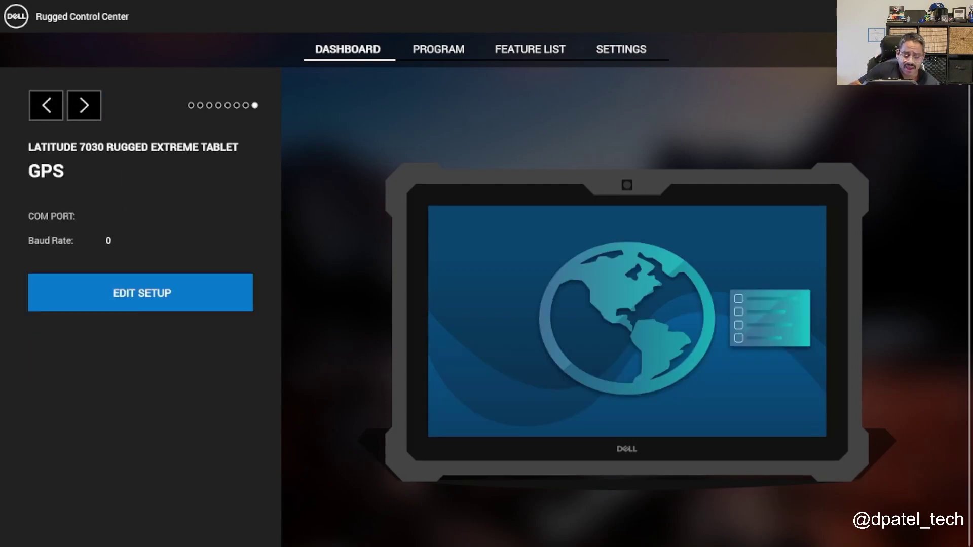
{"action": "left_click", "coordinate": [45, 105]}
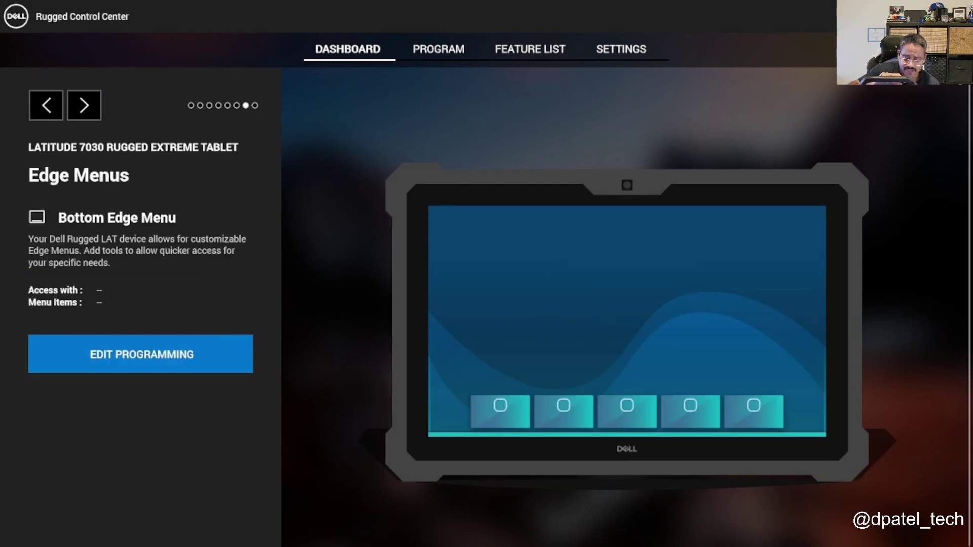
{"action": "left_click", "coordinate": [46, 105]}
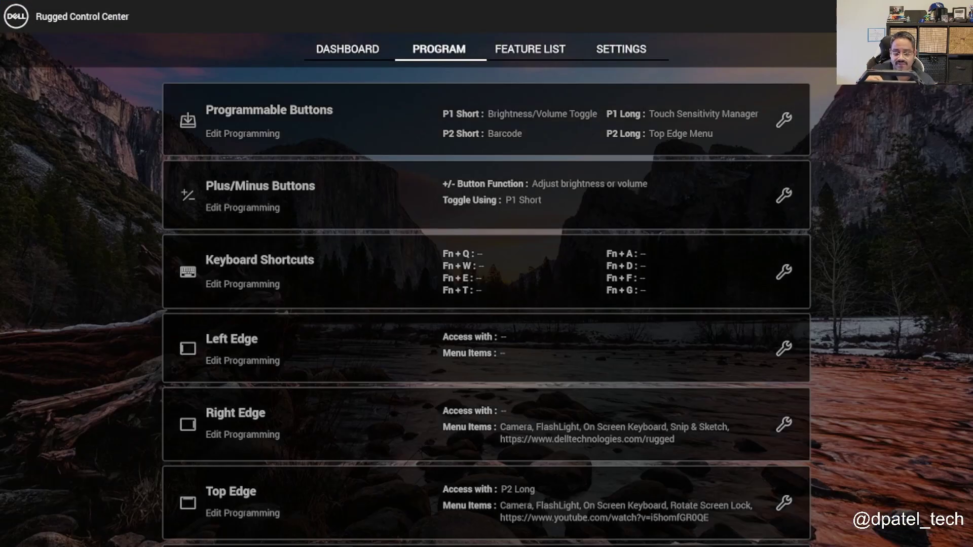
Switch the Feature List to ALL and scroll through every tool, mode and application
{"action": "scroll", "coordinate": [487, 314], "scroll_direction": "down", "scroll_amount": 3}
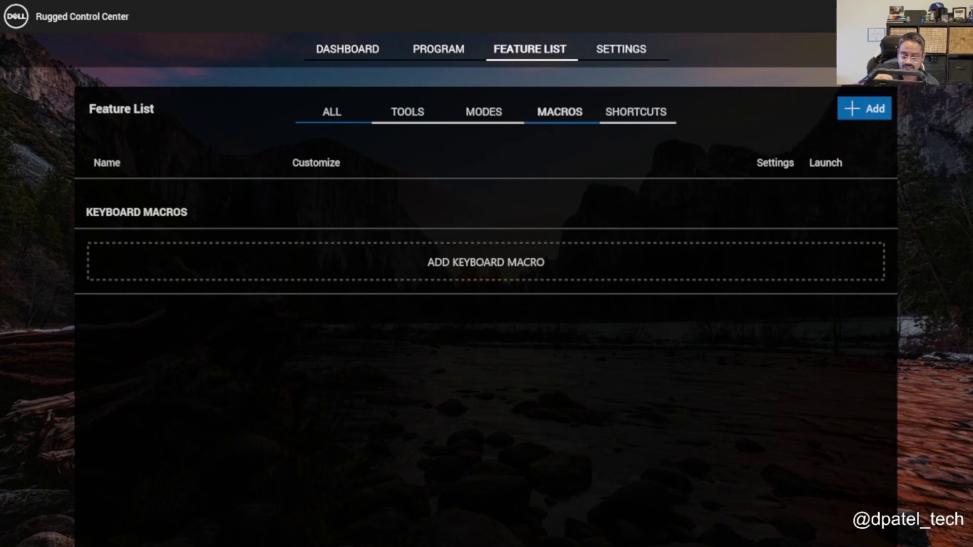
{"action": "left_click", "coordinate": [332, 112]}
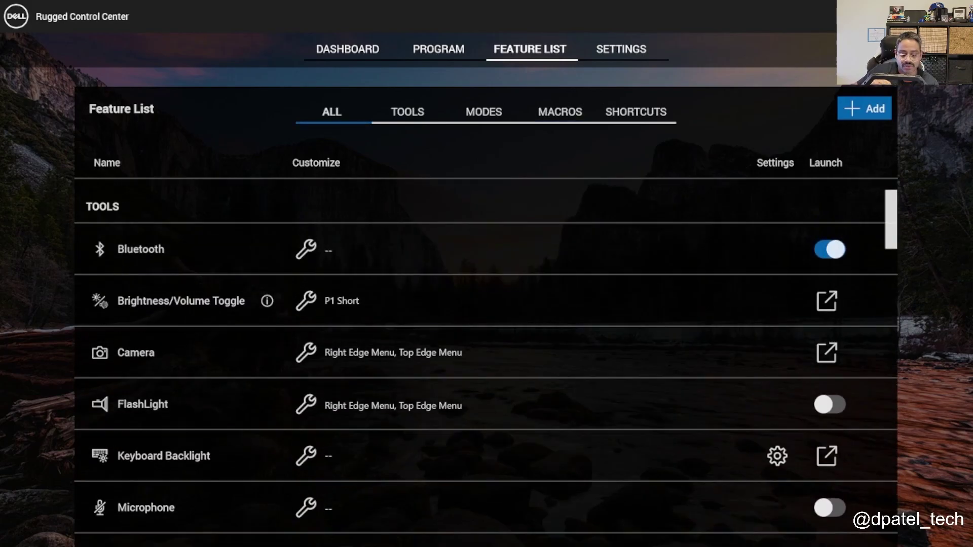
{"action": "scroll", "coordinate": [487, 364], "scroll_direction": "down", "scroll_amount": 4}
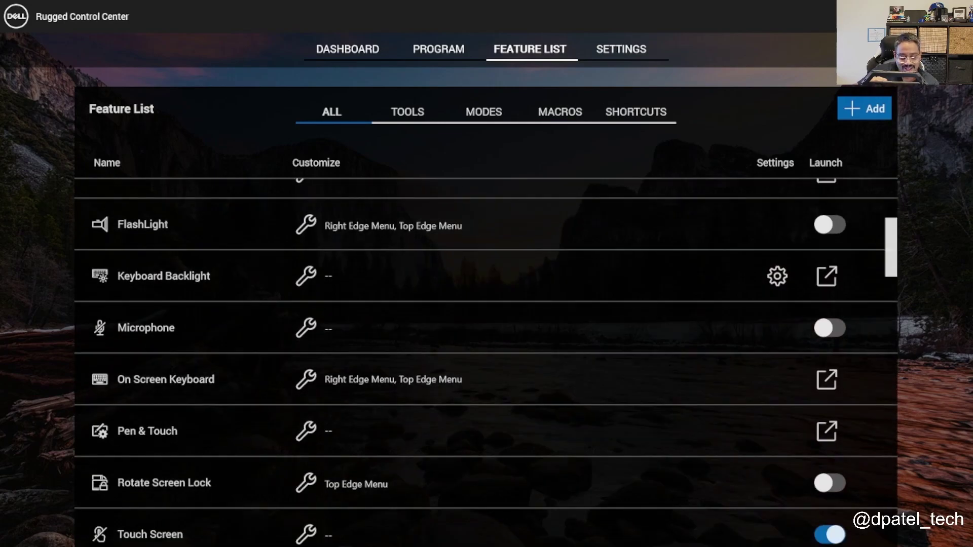
{"action": "scroll", "coordinate": [487, 357], "scroll_direction": "down", "scroll_amount": 10}
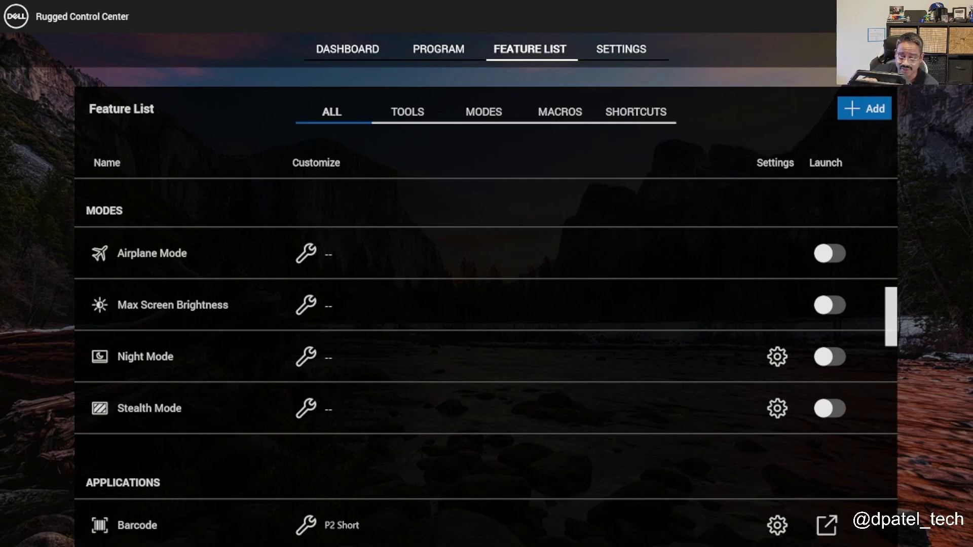
{"action": "scroll", "coordinate": [487, 362], "scroll_direction": "down", "scroll_amount": 10}
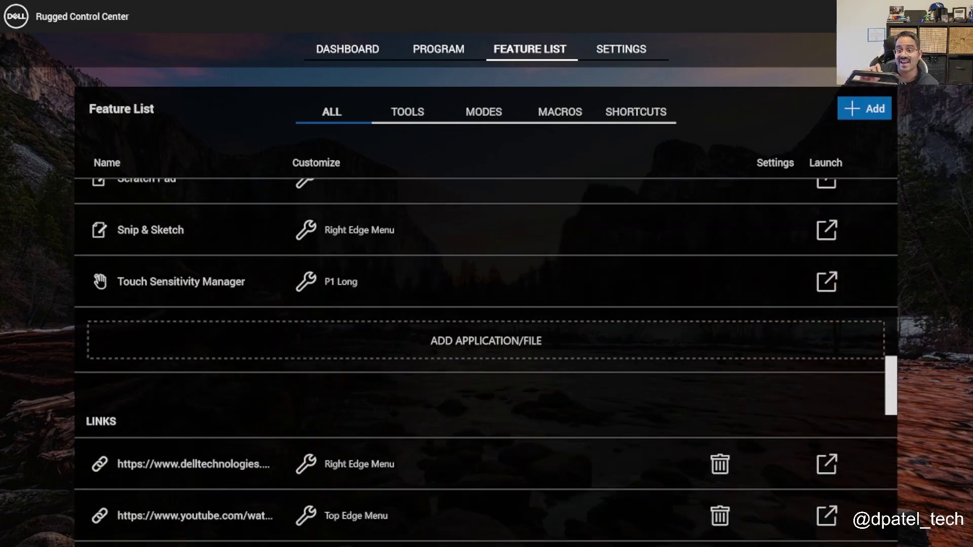
{"action": "scroll", "coordinate": [487, 362], "scroll_direction": "down", "scroll_amount": 1}
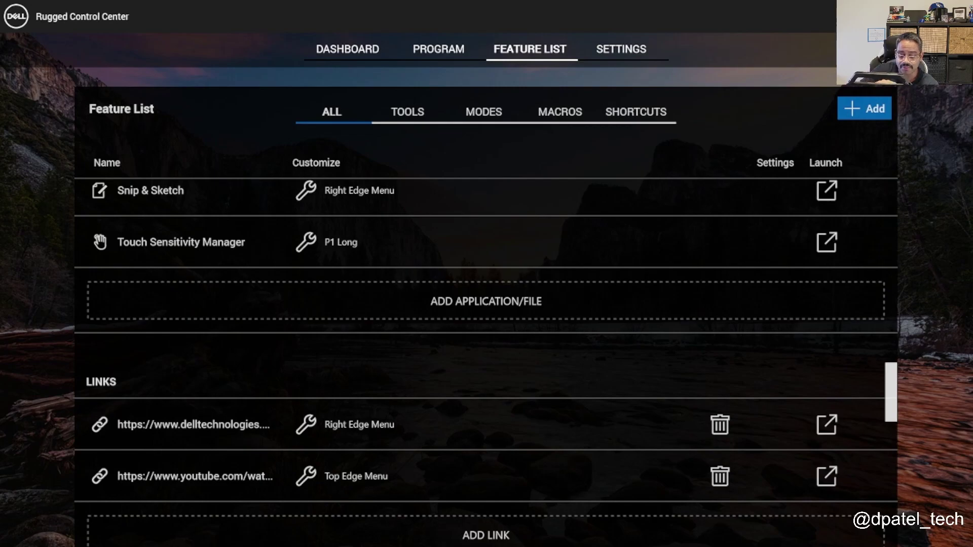
{"action": "scroll", "coordinate": [487, 362], "scroll_direction": "down", "scroll_amount": 3}
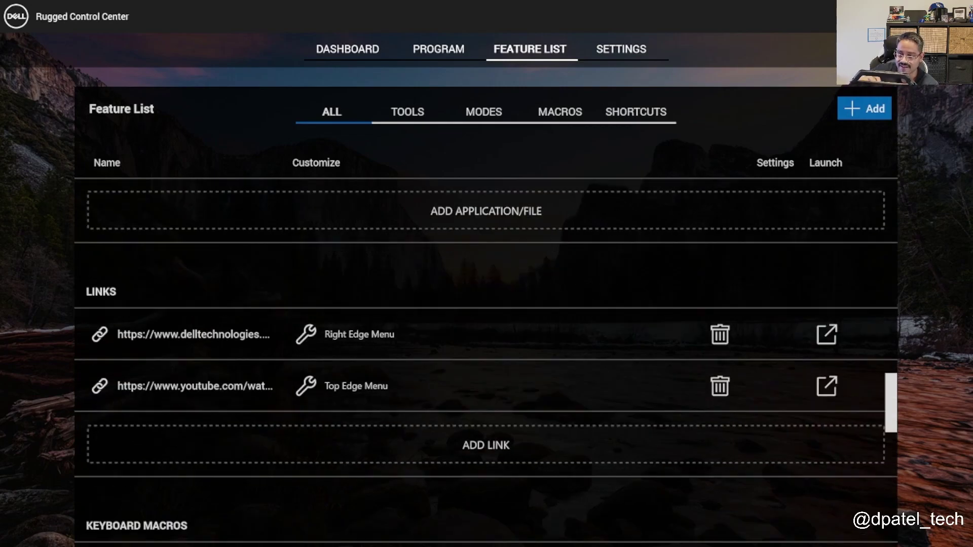
{"action": "scroll", "coordinate": [486, 362], "scroll_direction": "up", "scroll_amount": 2}
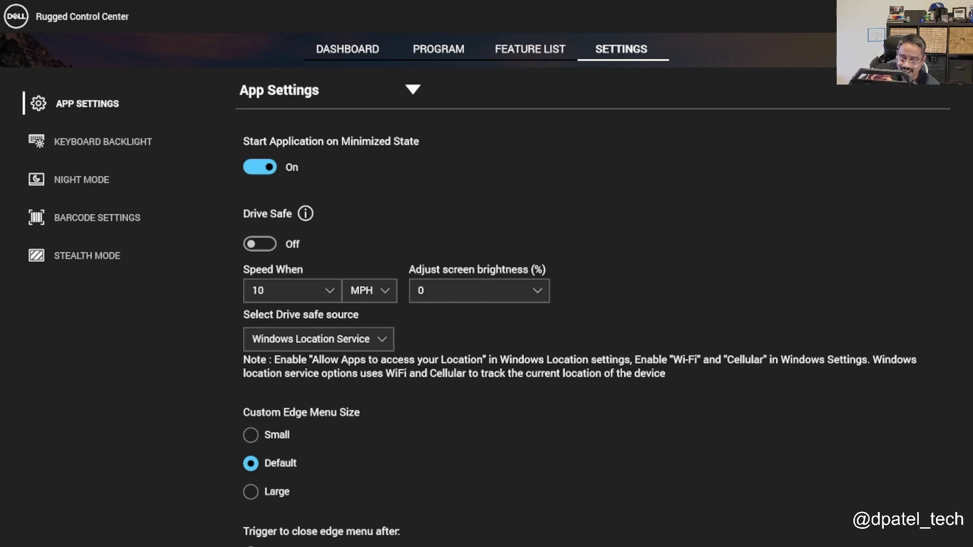
Turn Drive Safe on, then look over the keyboard backlight and Night Mode settings
{"action": "left_click", "coordinate": [259, 244]}
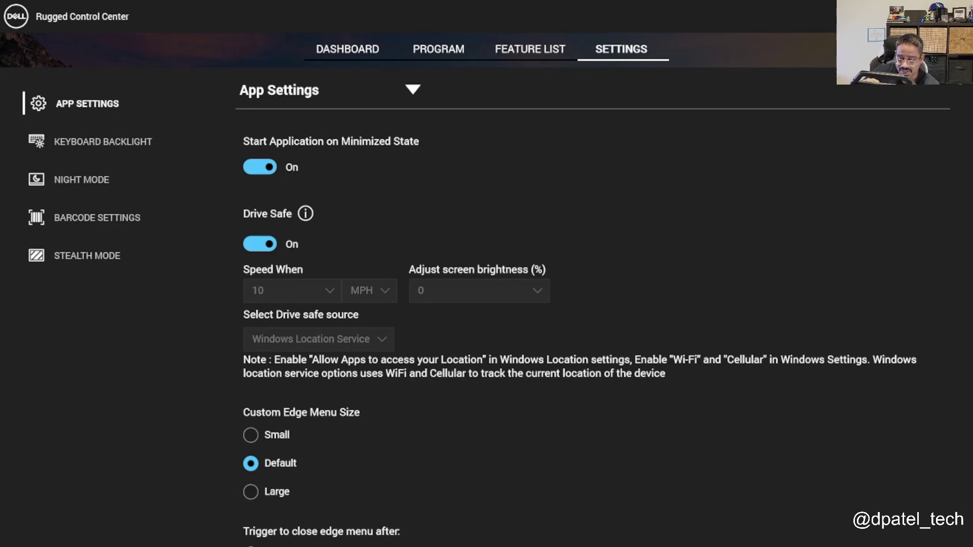
{"action": "scroll", "coordinate": [607, 325], "scroll_direction": "down", "scroll_amount": 4}
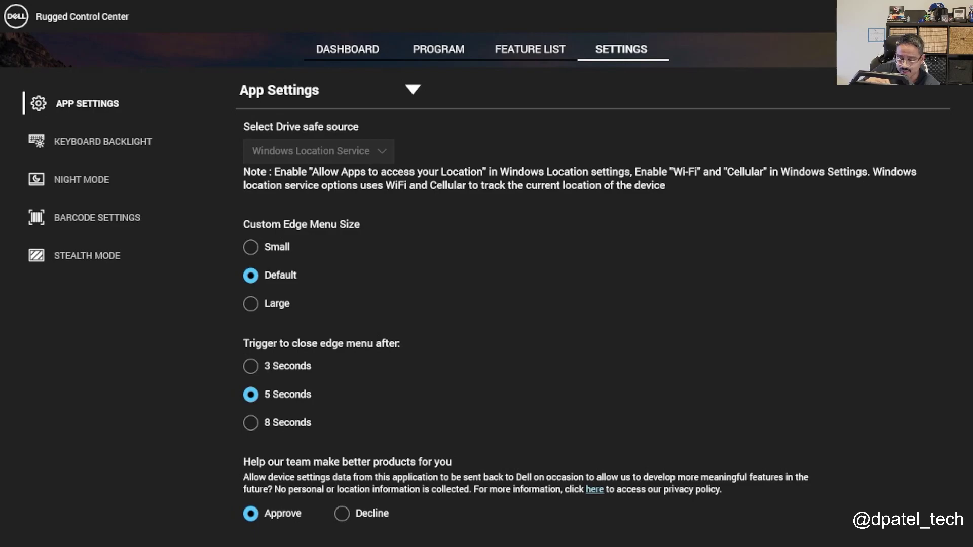
{"action": "left_click", "coordinate": [104, 142]}
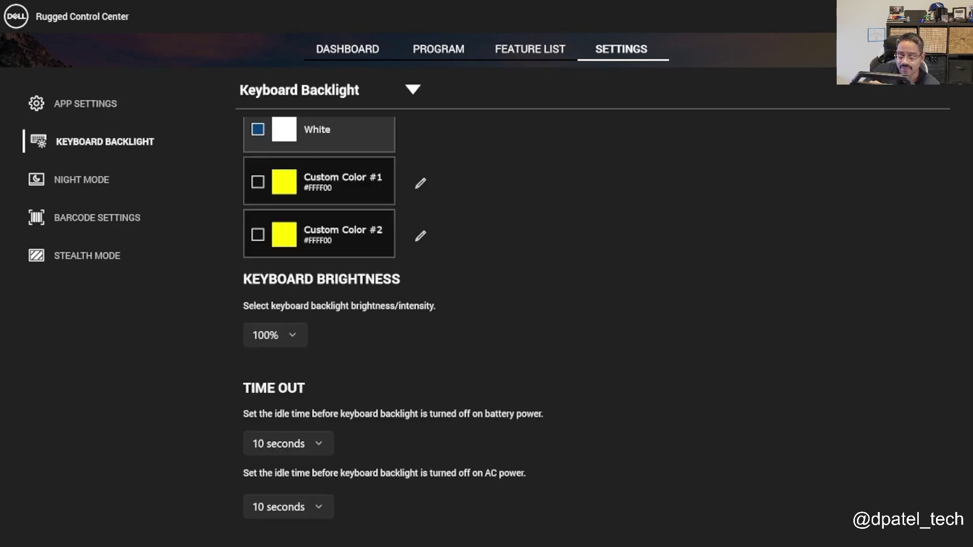
{"action": "scroll", "coordinate": [606, 332], "scroll_direction": "up", "scroll_amount": 5}
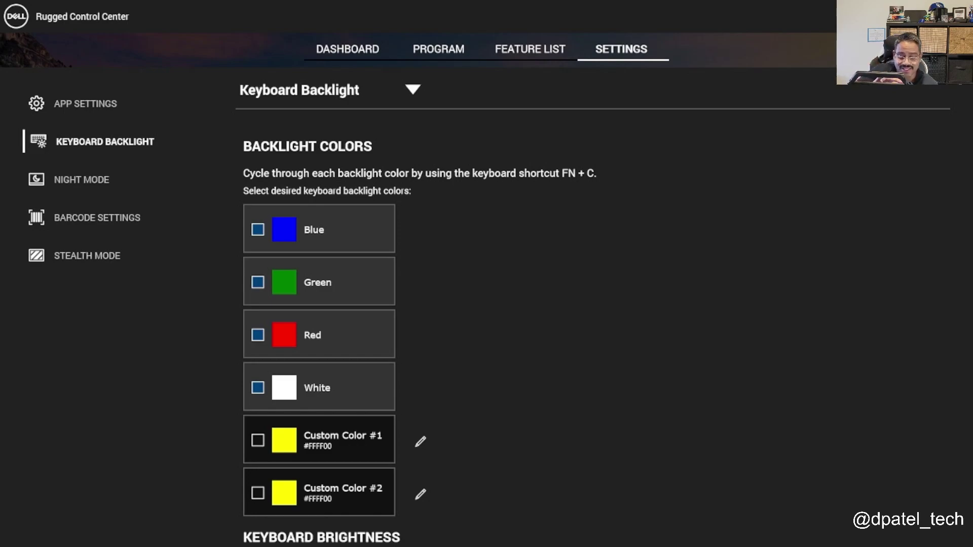
{"action": "left_click", "coordinate": [83, 180]}
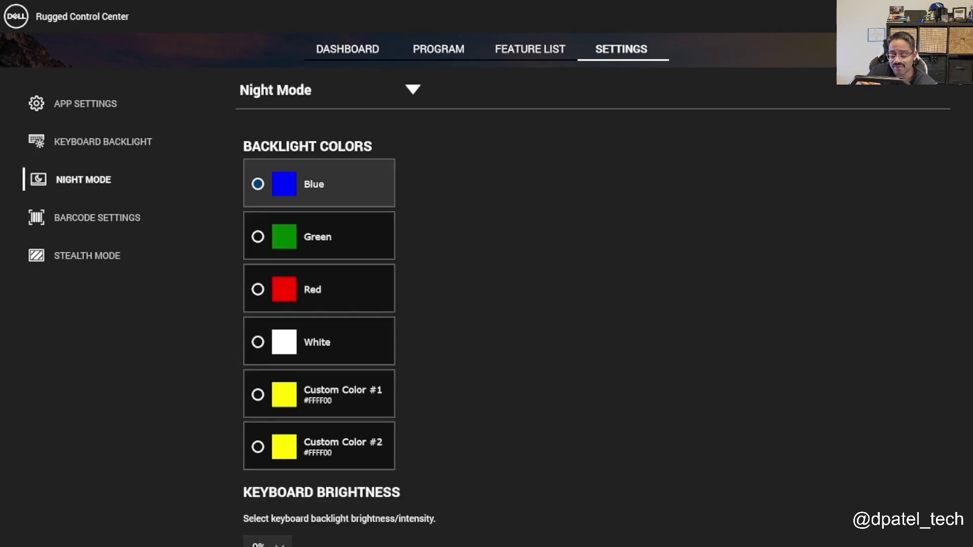
{"action": "scroll", "coordinate": [319, 329], "scroll_direction": "down", "scroll_amount": 2}
{"action": "scroll", "coordinate": [319, 329], "scroll_direction": "up", "scroll_amount": 2}
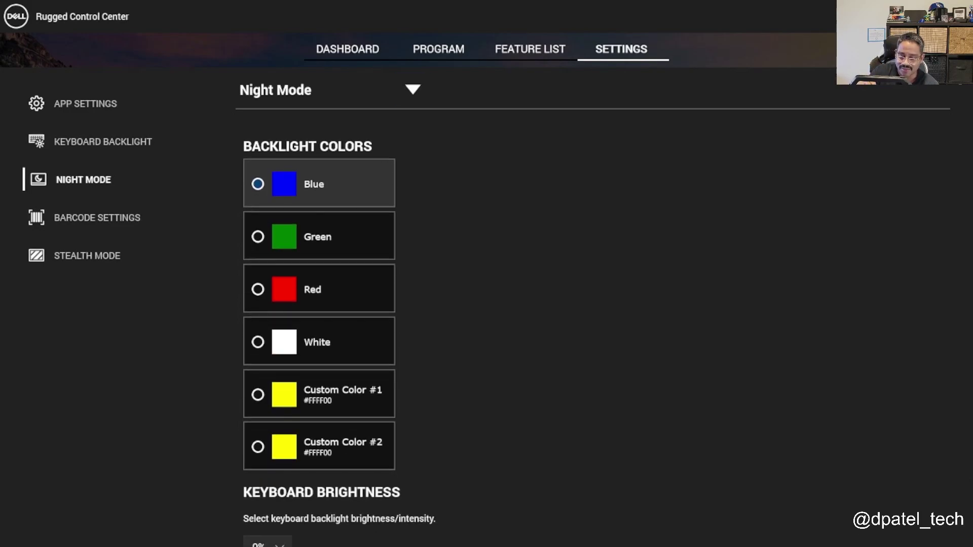
Browse the Barcode Settings and Stealth Mode sections, then return to App Settings
{"action": "left_click", "coordinate": [413, 90]}
{"action": "left_click", "coordinate": [408, 245]}
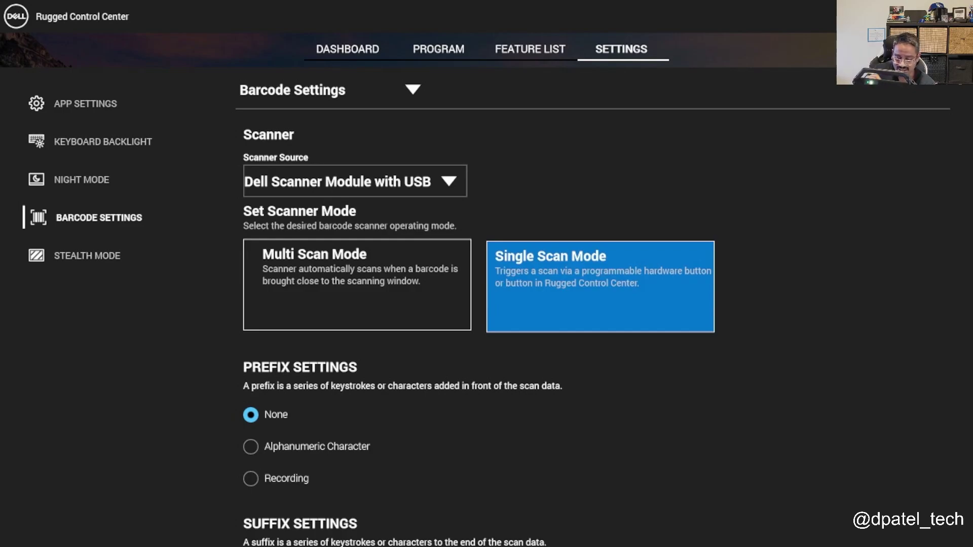
{"action": "scroll", "coordinate": [603, 329], "scroll_direction": "down", "scroll_amount": 3}
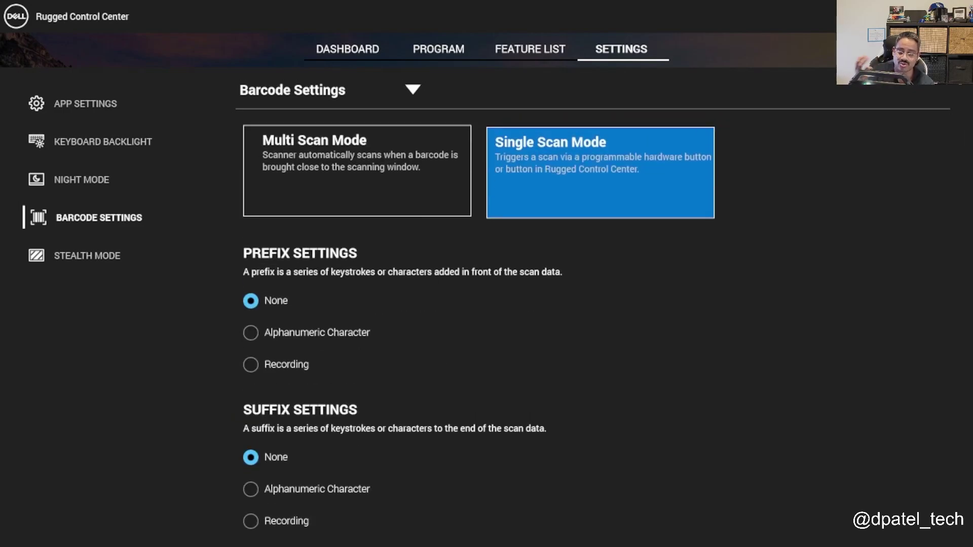
{"action": "left_click", "coordinate": [87, 255]}
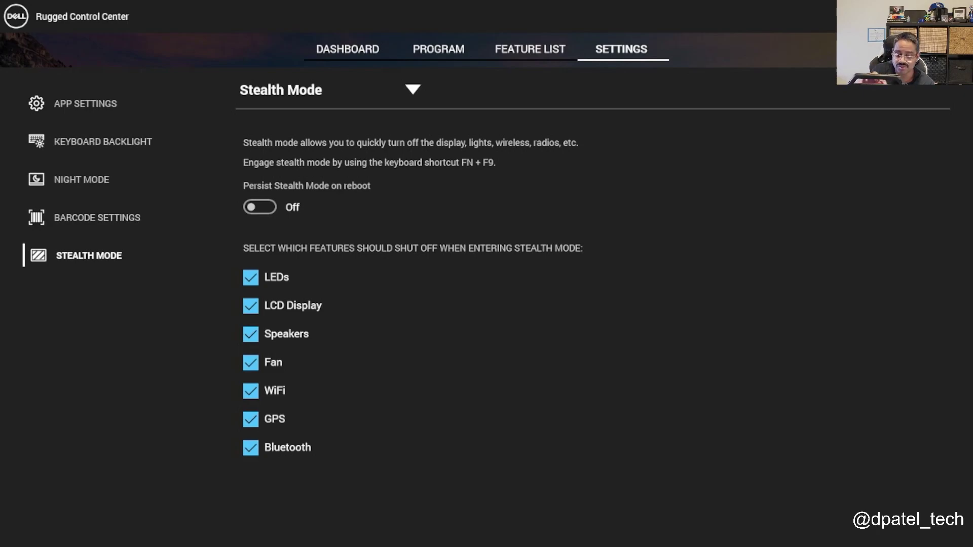
{"action": "left_click", "coordinate": [86, 103]}
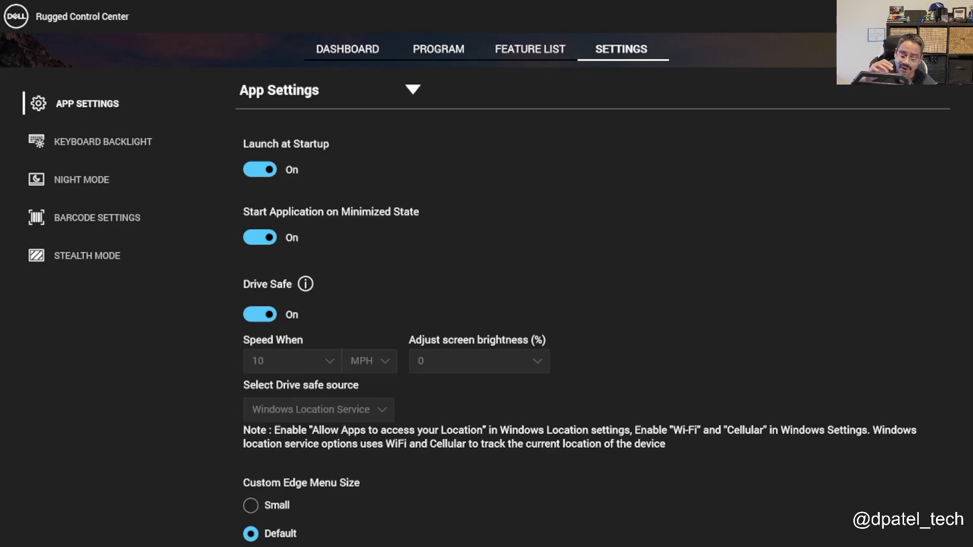
Cycle the Dashboard carousel round to System Information and expand Battery Life
{"action": "left_click", "coordinate": [348, 49]}
{"action": "left_click", "coordinate": [84, 105]}
{"action": "left_click", "coordinate": [84, 105]}
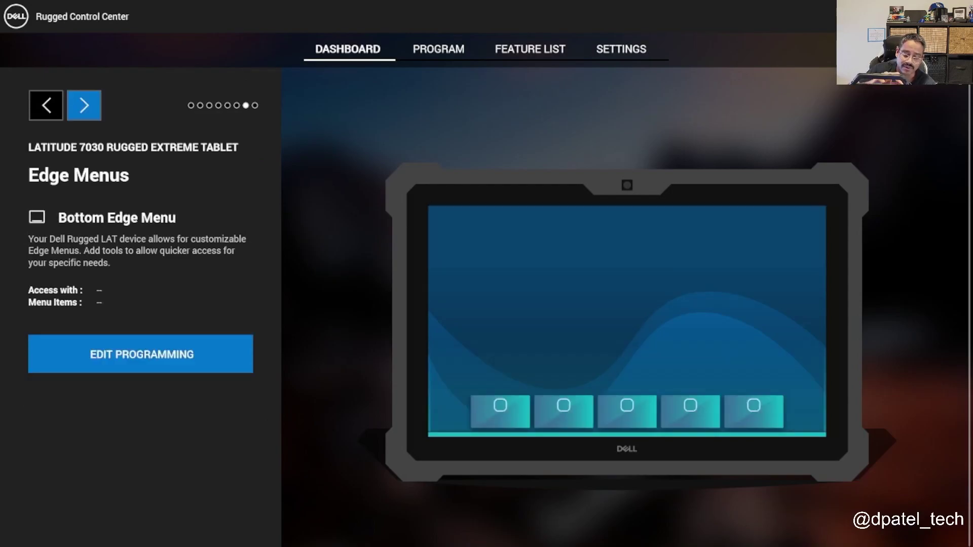
{"action": "left_click", "coordinate": [84, 105]}
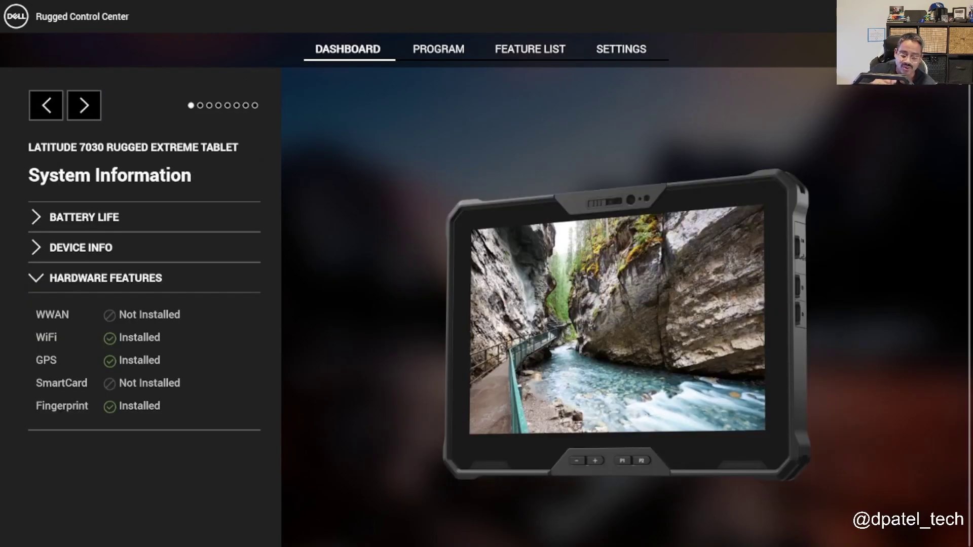
{"action": "left_click", "coordinate": [84, 217]}
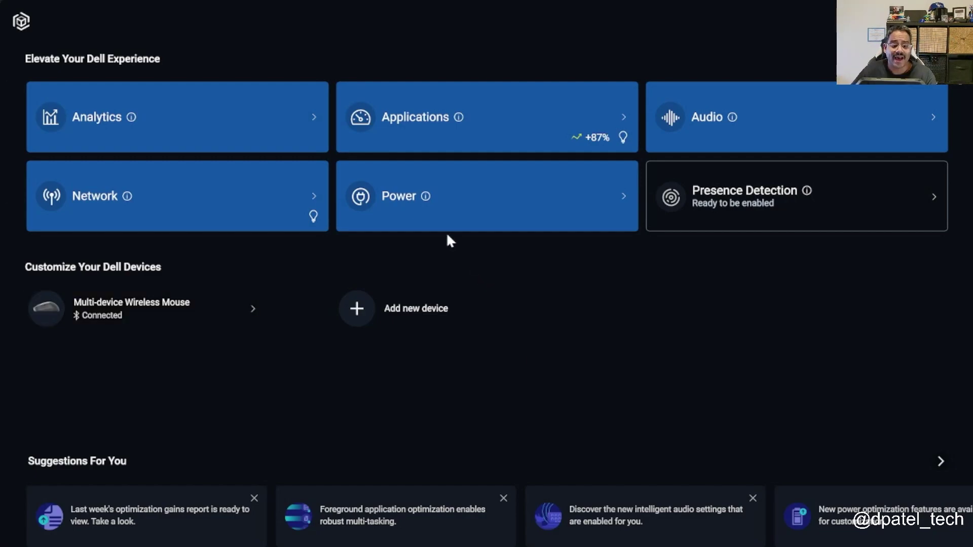
Open the Analytics tile from the Dell Optimizer home screen
{"action": "left_click", "coordinate": [240, 125]}
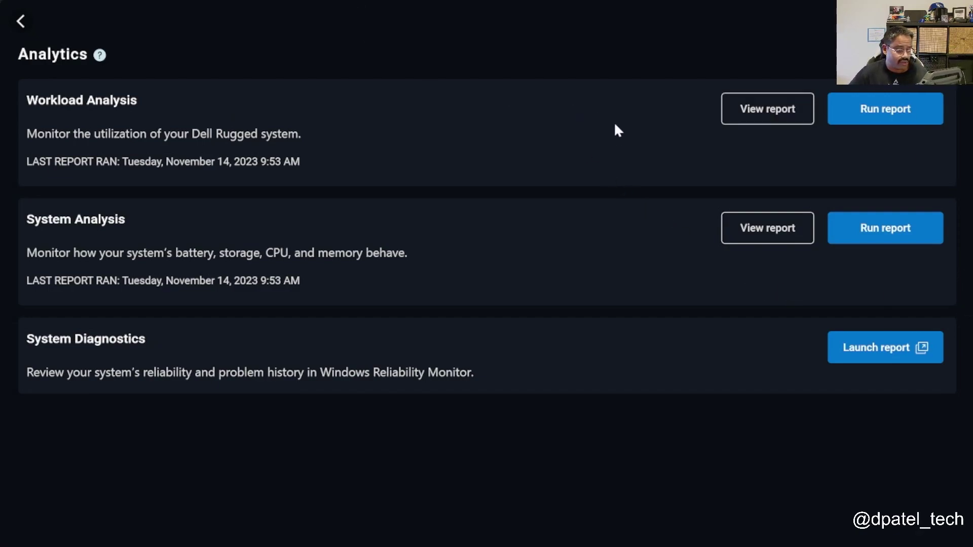
{"action": "left_click", "coordinate": [744, 126]}
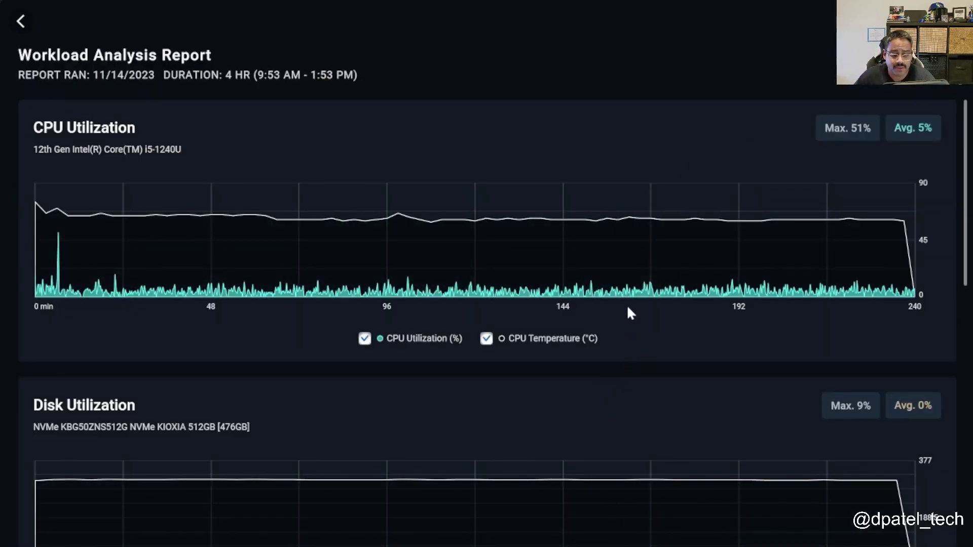
{"action": "scroll", "coordinate": [630, 313], "scroll_direction": "down", "scroll_amount": 6}
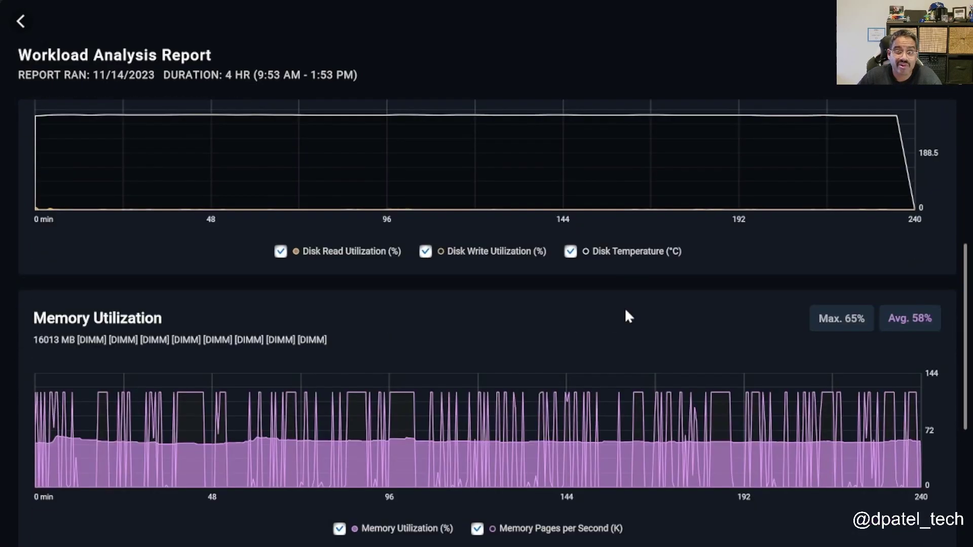
{"action": "scroll", "coordinate": [628, 317], "scroll_direction": "down", "scroll_amount": 5}
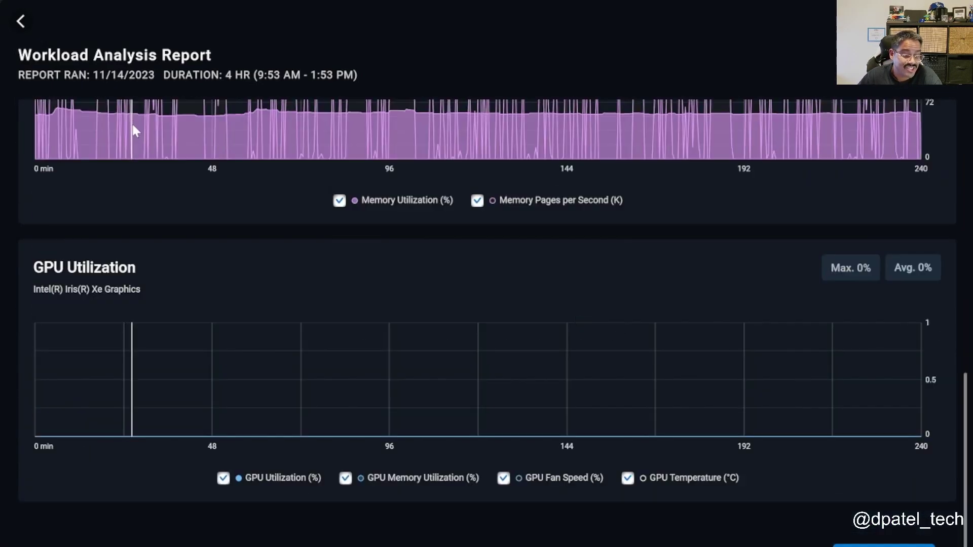
{"action": "left_click", "coordinate": [20, 21]}
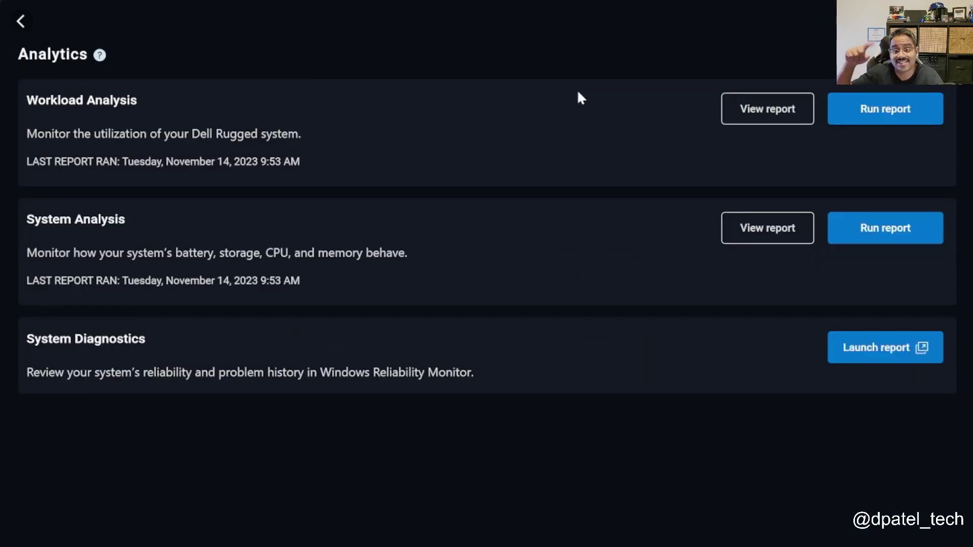
Scroll through the System Analysis report, then launch the System Diagnostics reliability report
{"action": "left_click", "coordinate": [784, 229]}
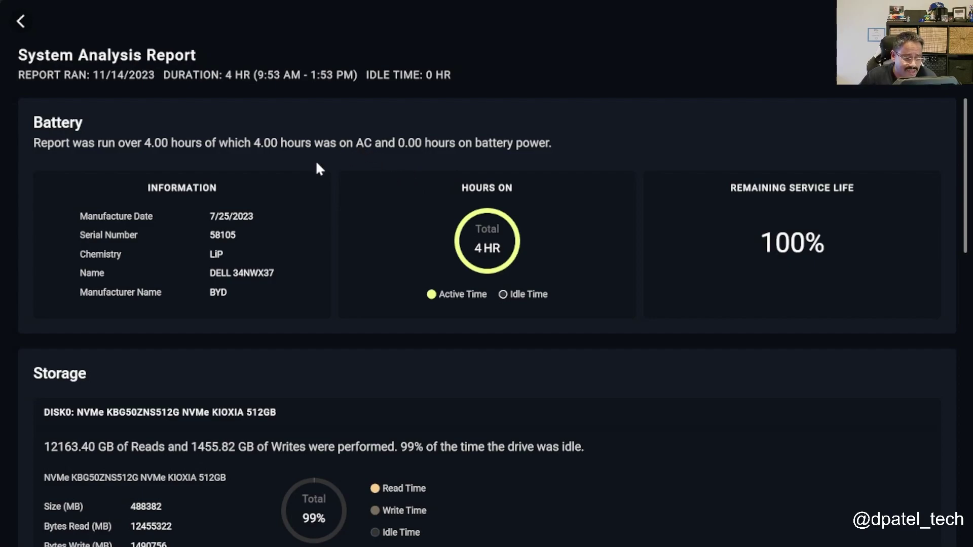
{"action": "scroll", "coordinate": [317, 164], "scroll_direction": "down", "scroll_amount": 10}
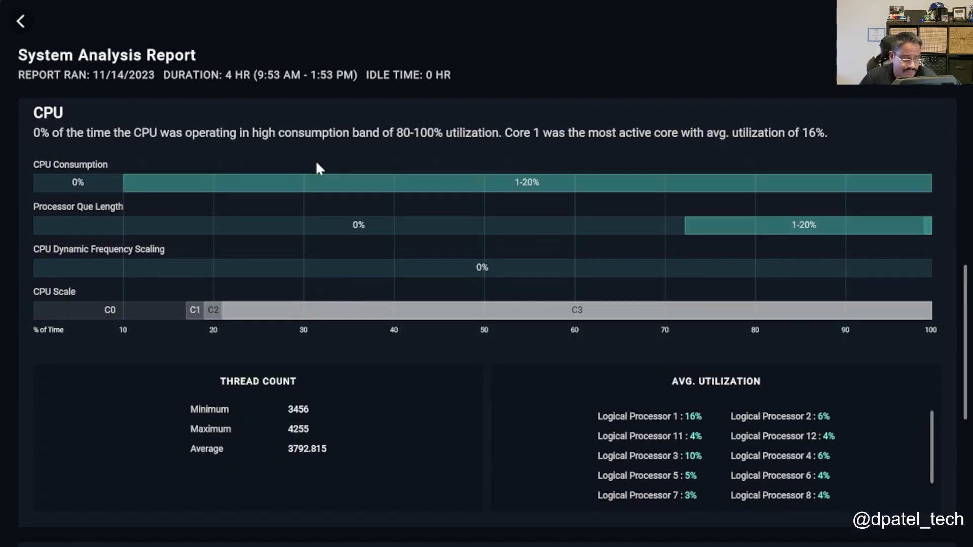
{"action": "scroll", "coordinate": [317, 167], "scroll_direction": "down", "scroll_amount": 9}
{"action": "scroll", "coordinate": [253, 134], "scroll_direction": "up", "scroll_amount": 4}
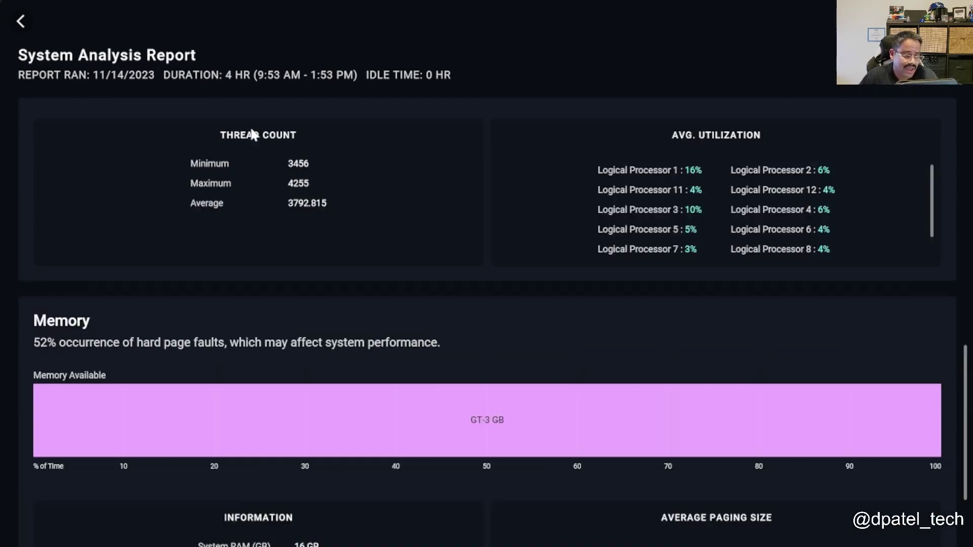
{"action": "scroll", "coordinate": [330, 346], "scroll_direction": "up", "scroll_amount": 6}
{"action": "left_click", "coordinate": [23, 23]}
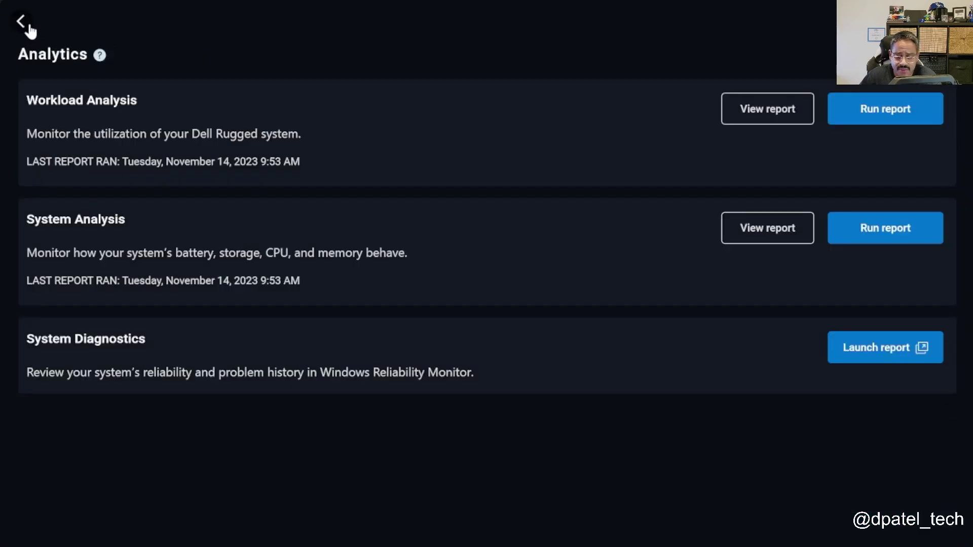
{"action": "left_click", "coordinate": [861, 349]}
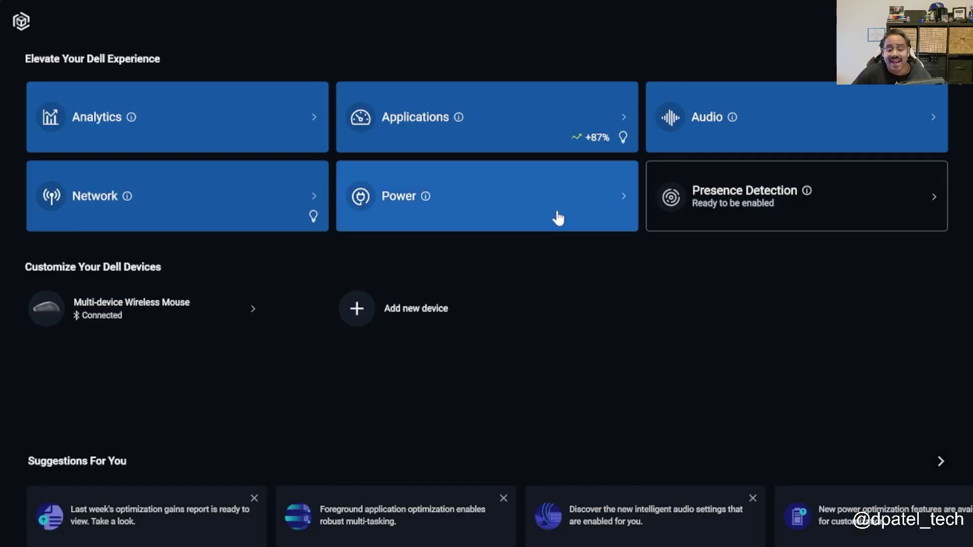
{"action": "left_click", "coordinate": [552, 148]}
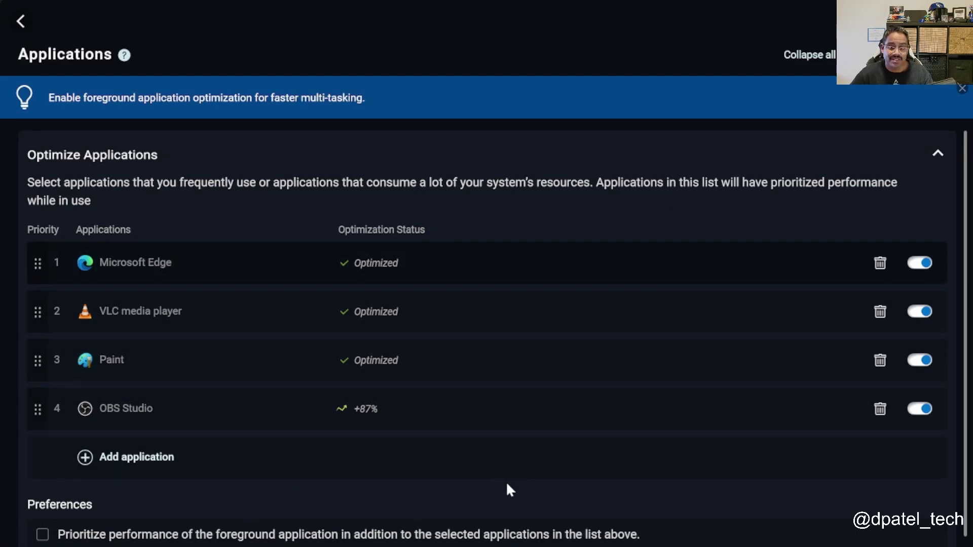
{"action": "scroll", "coordinate": [505, 496], "scroll_direction": "down", "scroll_amount": 1}
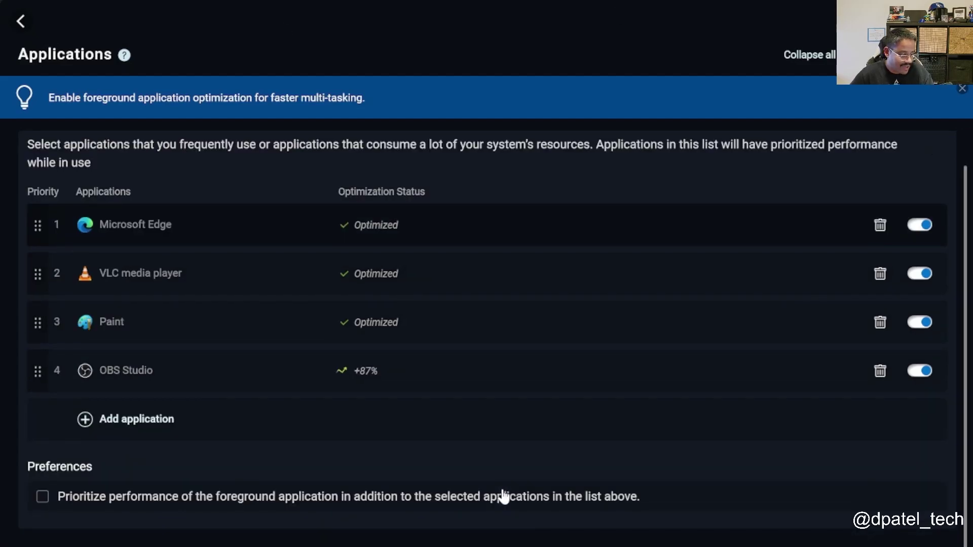
{"action": "left_click", "coordinate": [20, 22]}
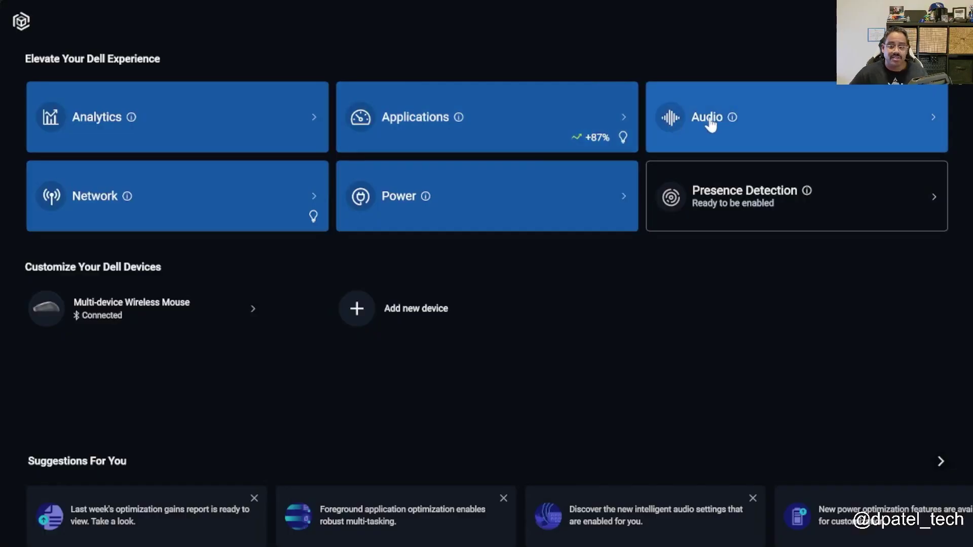
Check the Audio page (background-noise removal on, 3D Audio off) and return home
{"action": "left_click", "coordinate": [710, 123]}
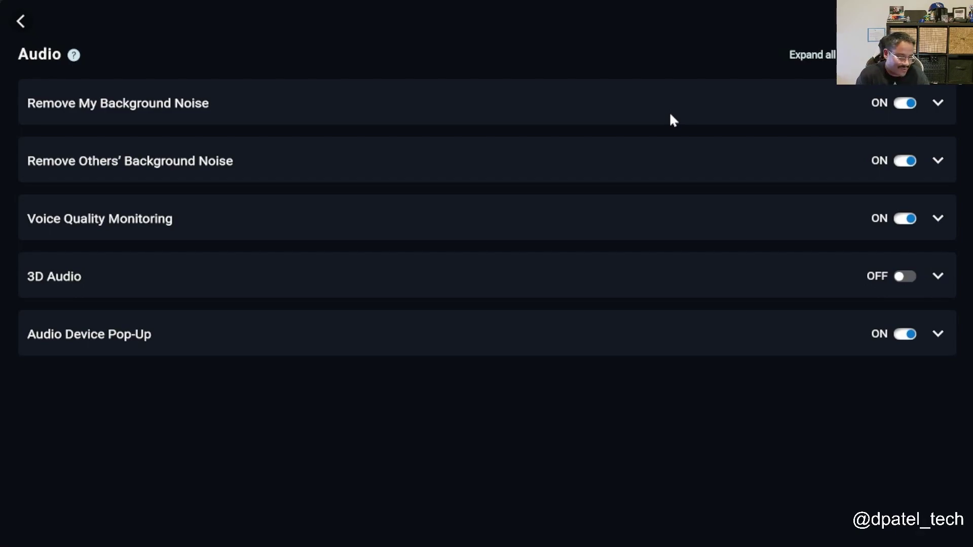
{"action": "left_click", "coordinate": [23, 21]}
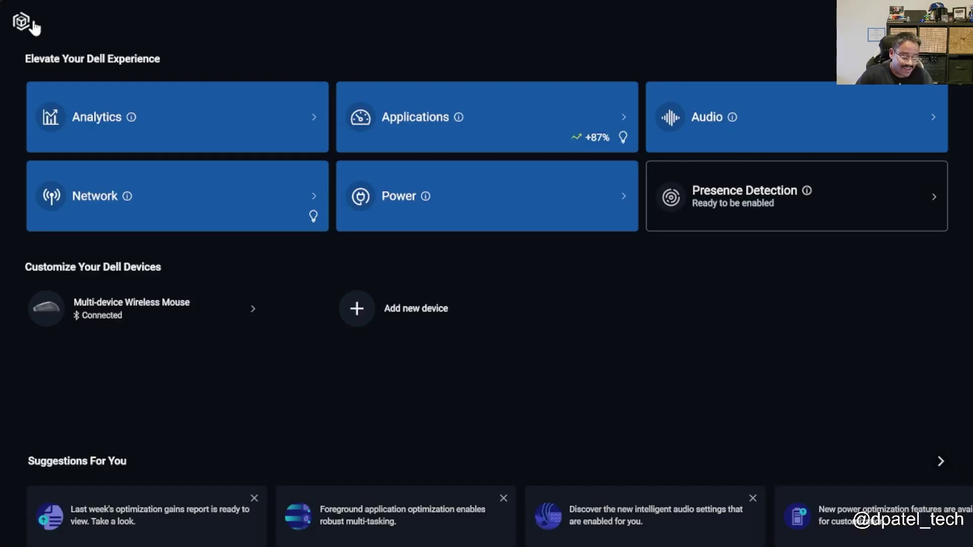
View the Network page with Simultaneous Data Transfer off, then go back with Alt+Left
{"action": "left_click", "coordinate": [213, 211]}
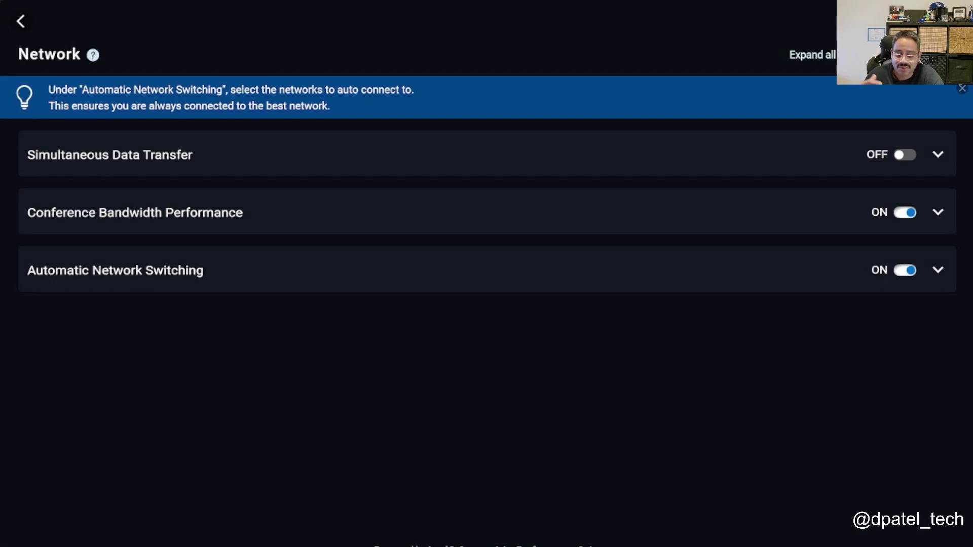
{"action": "key", "text": "alt+Left"}
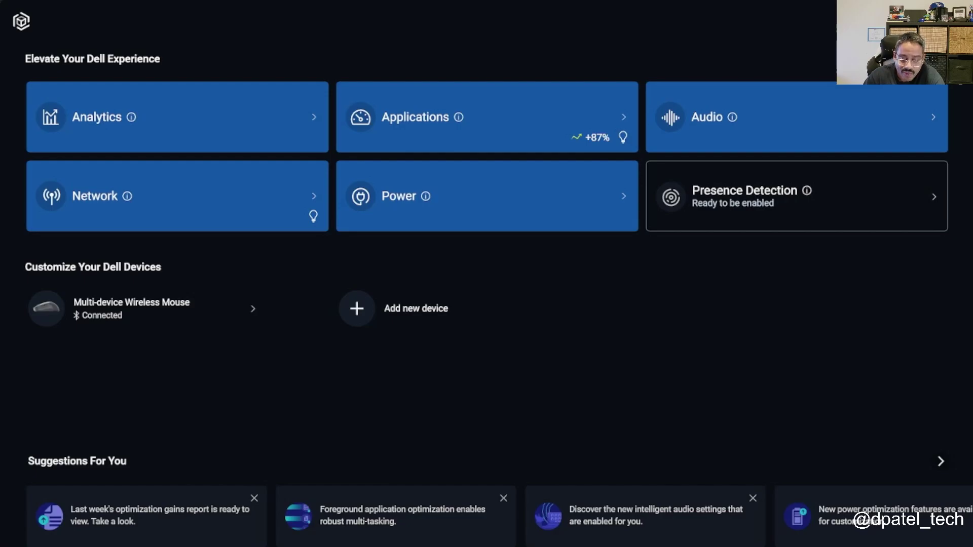
On the Power page, view the About my battery details and close them
{"action": "left_click", "coordinate": [521, 219]}
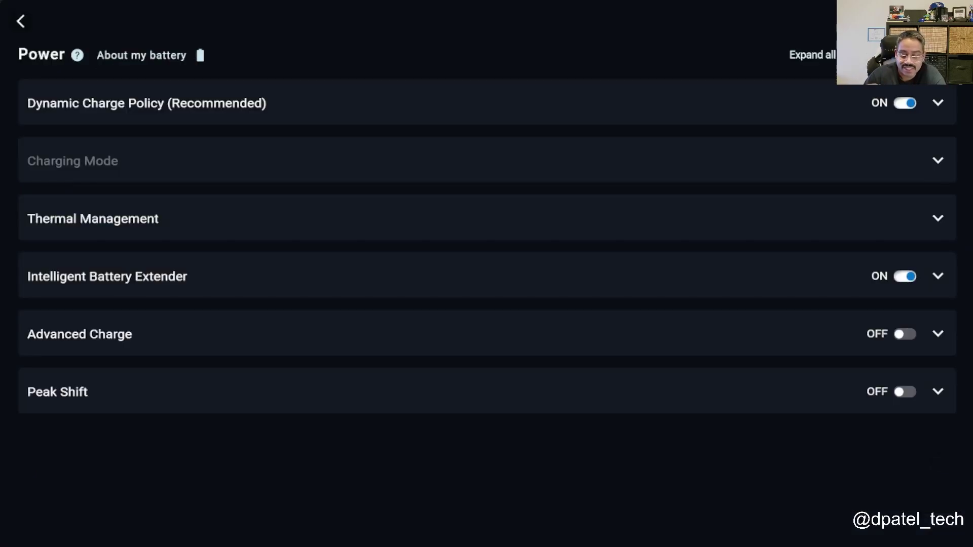
{"action": "left_click", "coordinate": [152, 56]}
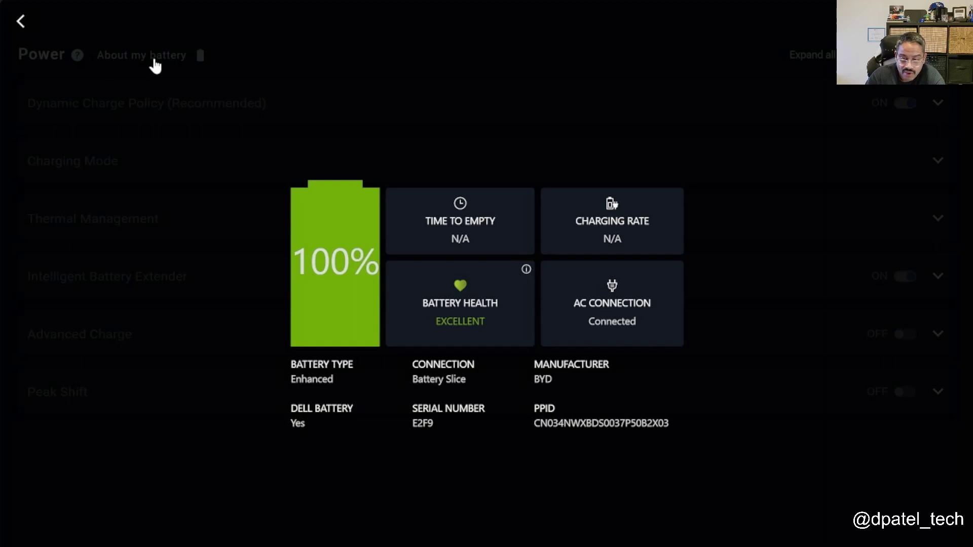
{"action": "left_click", "coordinate": [518, 284]}
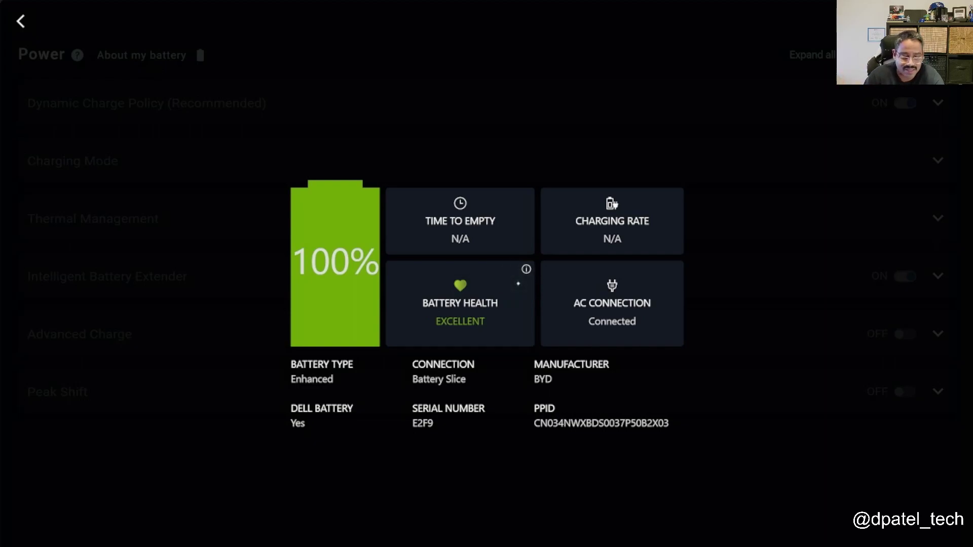
{"action": "left_click", "coordinate": [20, 22]}
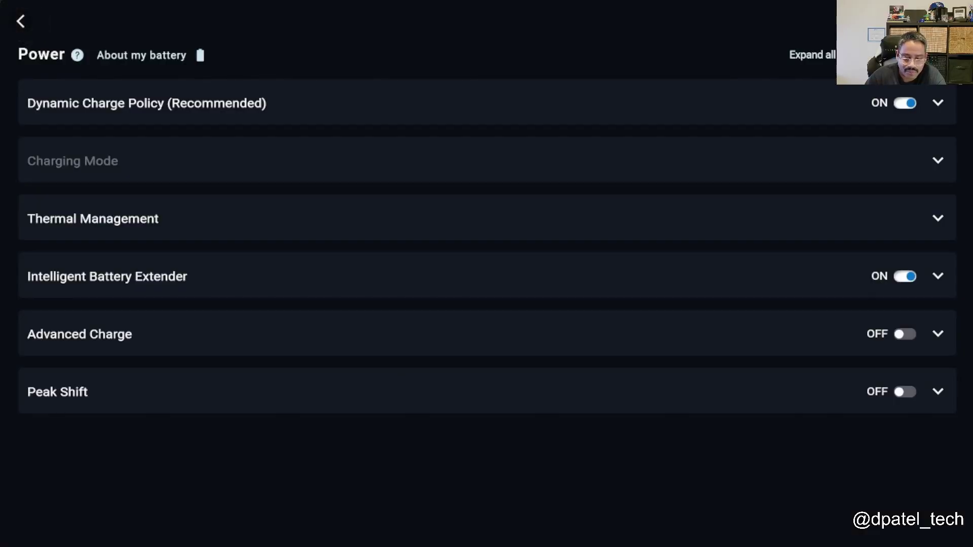
Expand the Dynamic Charge Policy, Charging Mode and Thermal Management sections
{"action": "left_click", "coordinate": [938, 103]}
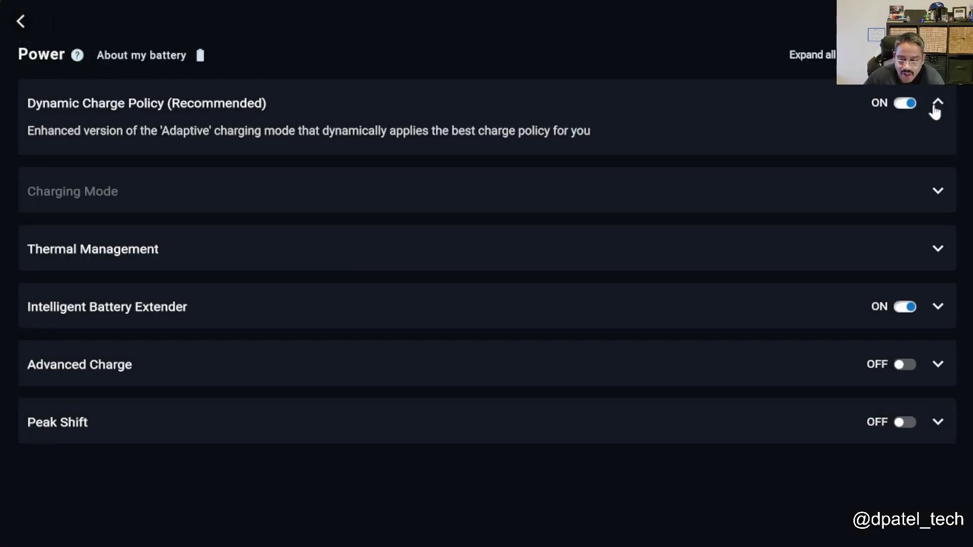
{"action": "left_click", "coordinate": [937, 192]}
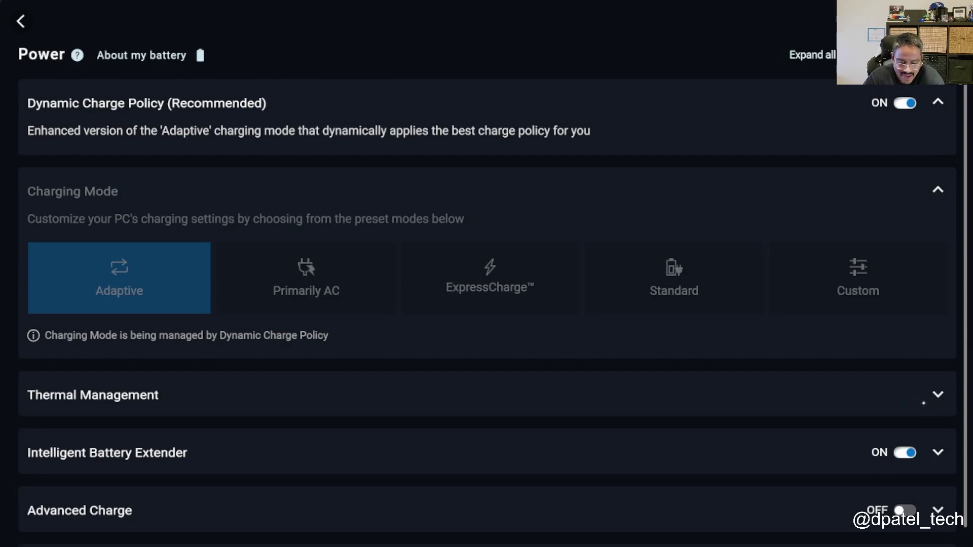
{"action": "left_click", "coordinate": [938, 395]}
{"action": "scroll", "coordinate": [744, 272], "scroll_direction": "down", "scroll_amount": 3}
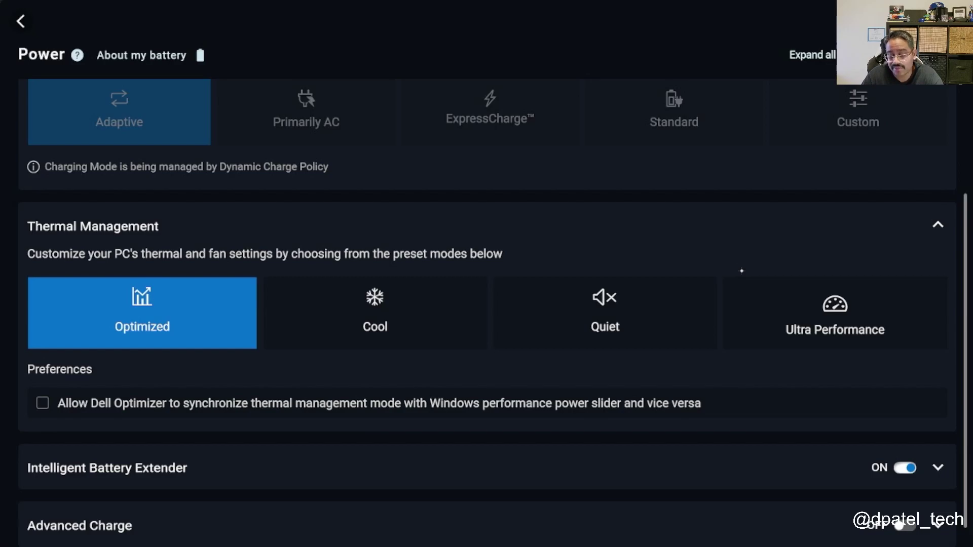
{"action": "left_click", "coordinate": [847, 310]}
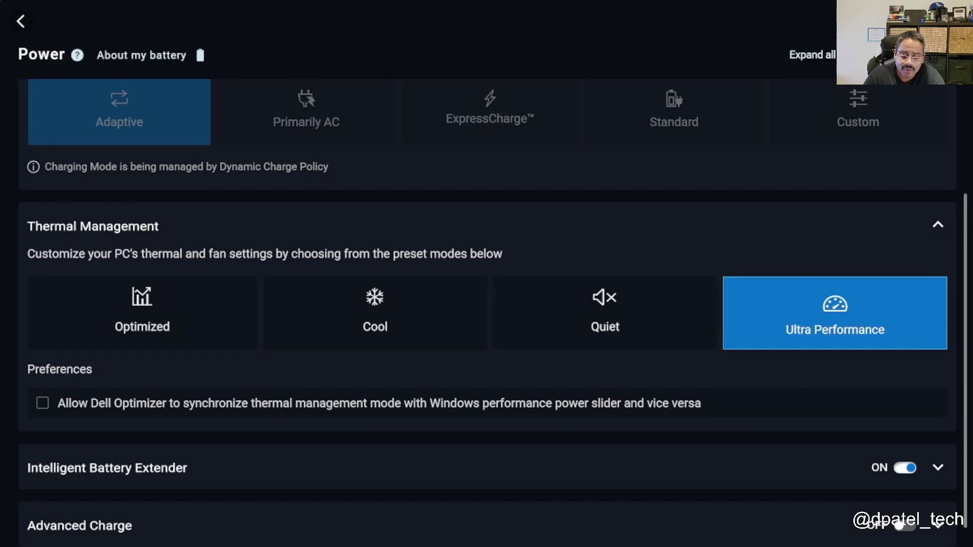
{"action": "left_click", "coordinate": [385, 312]}
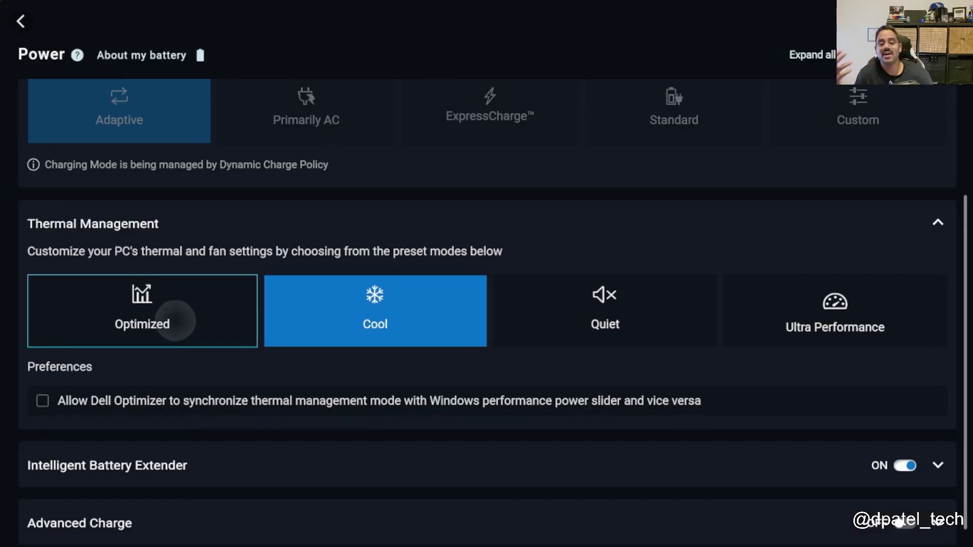
{"action": "mouse_move", "coordinate": [174, 318]}
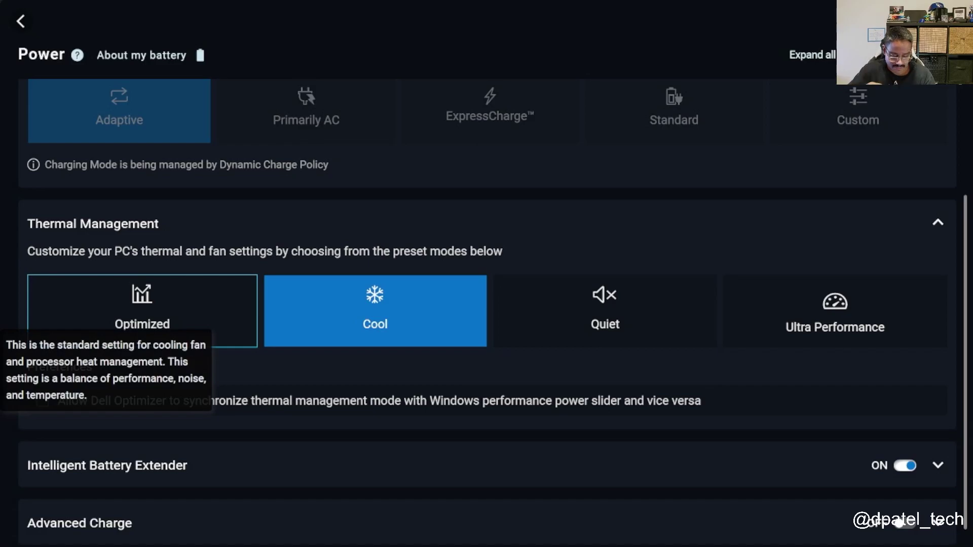
{"action": "left_click", "coordinate": [174, 317]}
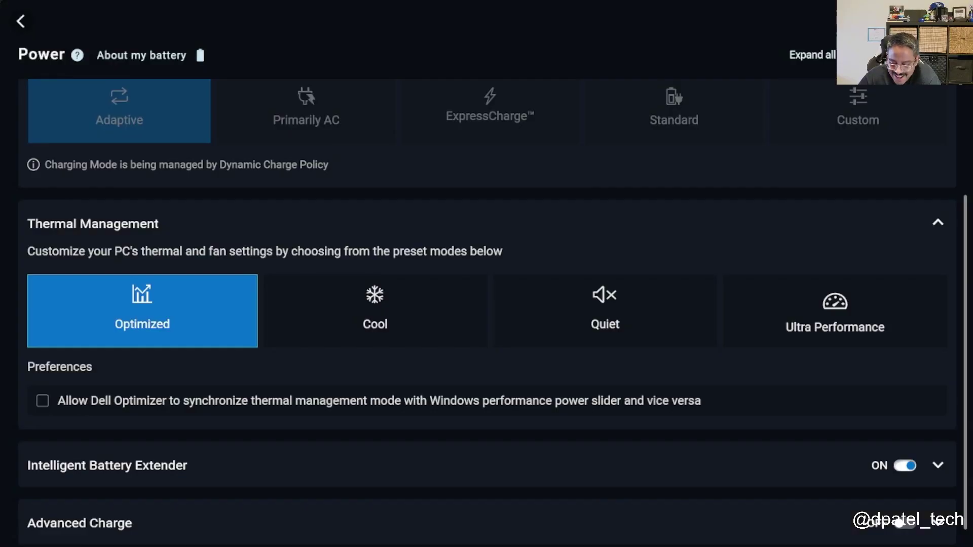
Review Intelligent Battery Extender, the Advanced Charge weekly schedule and Peak Shift, then return to the dashboard
{"action": "left_click", "coordinate": [938, 466]}
{"action": "scroll", "coordinate": [732, 313], "scroll_direction": "down", "scroll_amount": 2}
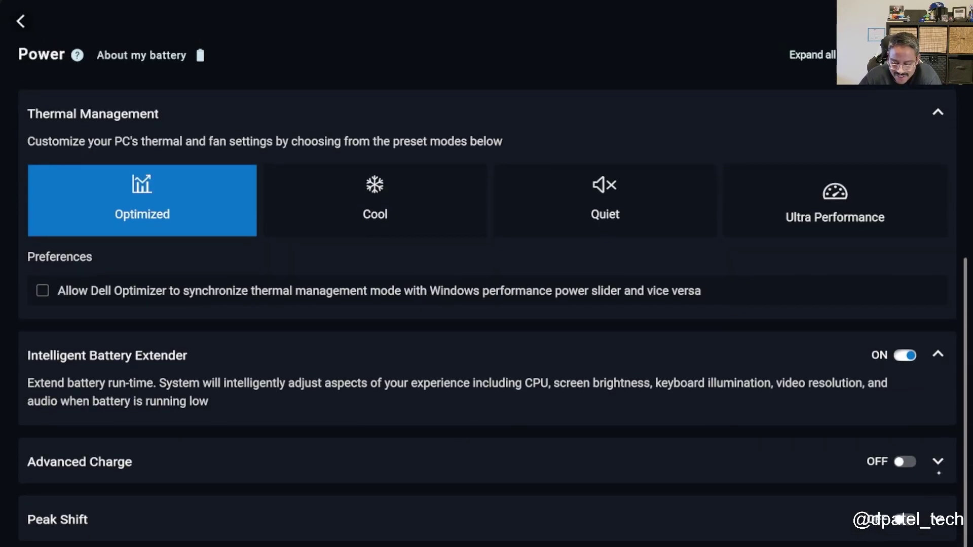
{"action": "left_click", "coordinate": [938, 462]}
{"action": "scroll", "coordinate": [754, 275], "scroll_direction": "down", "scroll_amount": 5}
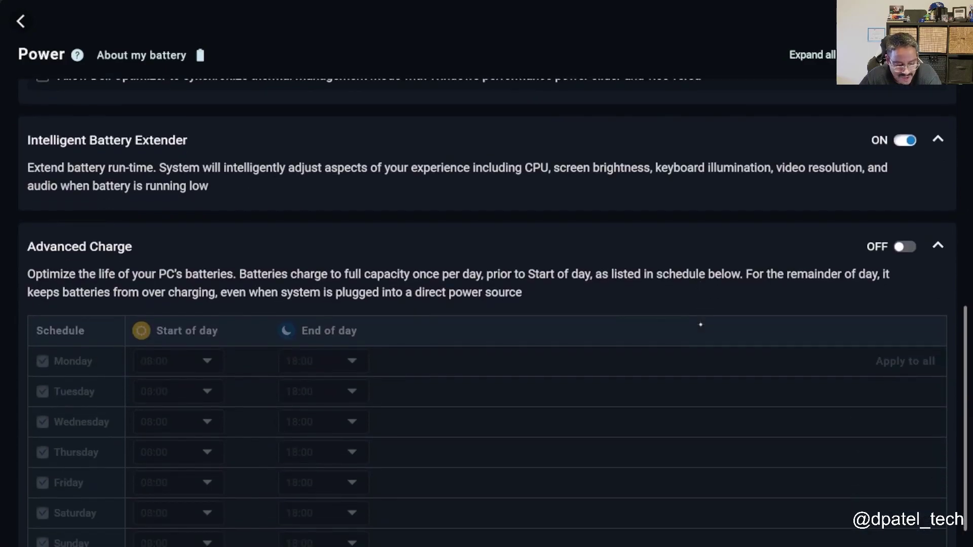
{"action": "left_click", "coordinate": [938, 520]}
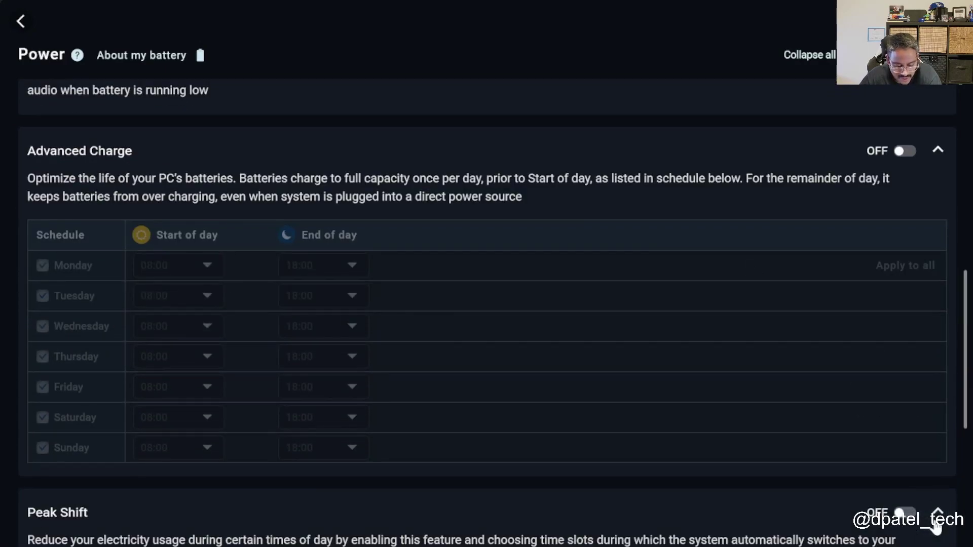
{"action": "scroll", "coordinate": [714, 264], "scroll_direction": "down", "scroll_amount": 8}
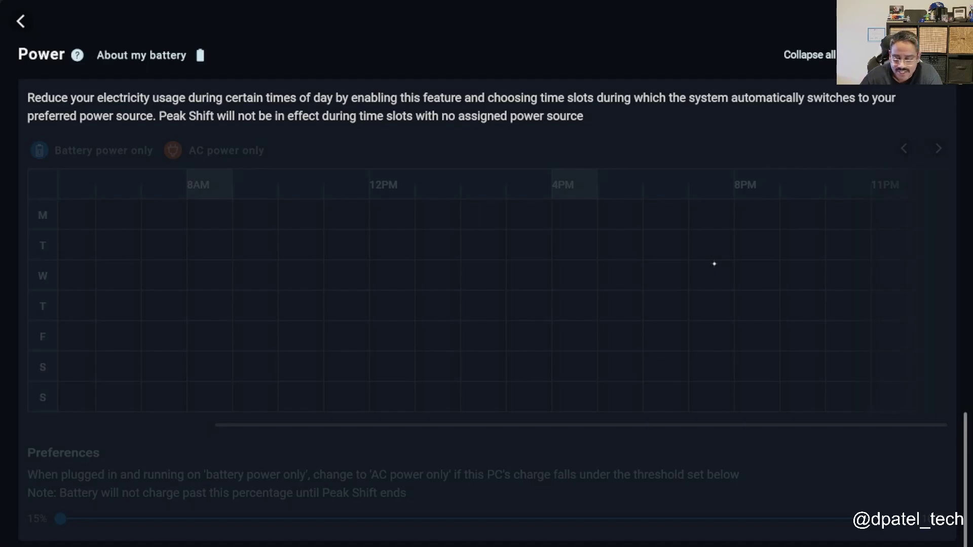
{"action": "scroll", "coordinate": [804, 462], "scroll_direction": "up", "scroll_amount": 2}
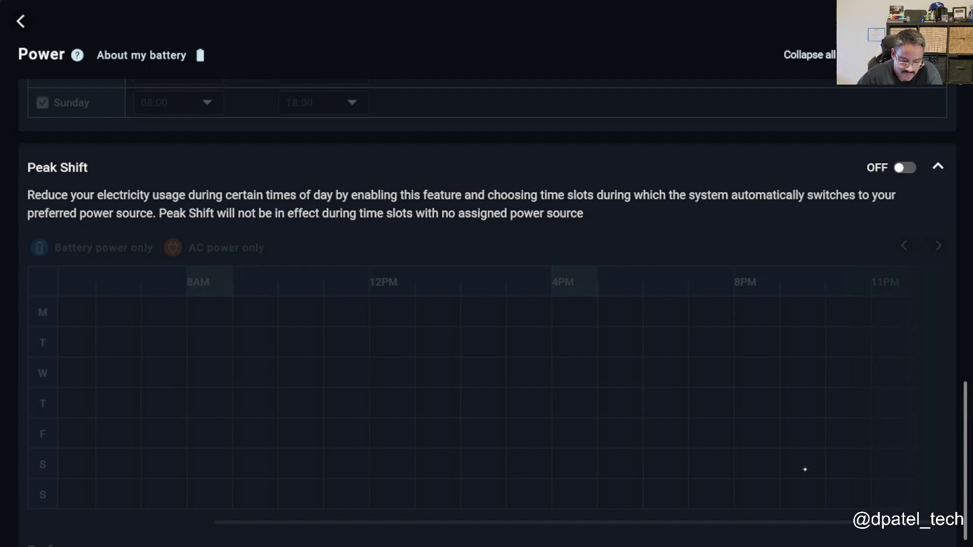
{"action": "scroll", "coordinate": [805, 469], "scroll_direction": "up", "scroll_amount": 15}
{"action": "left_click", "coordinate": [20, 21]}
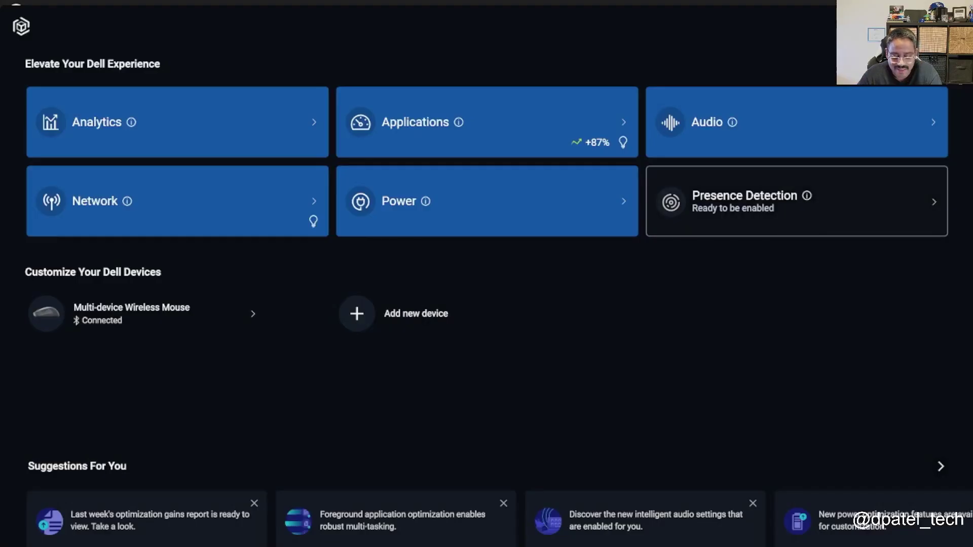
{"action": "left_click", "coordinate": [798, 205]}
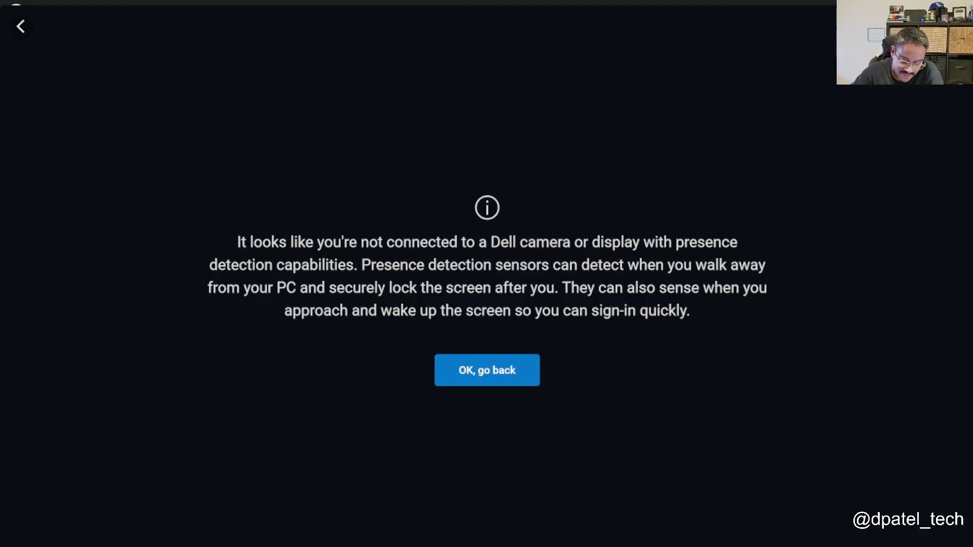
{"action": "key", "text": "Return"}
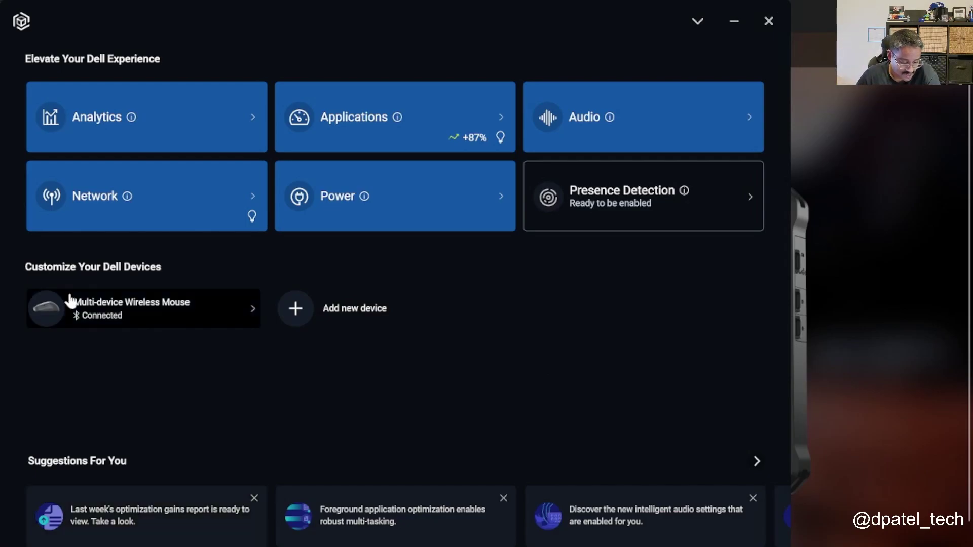
Inspect the Multi-device Wireless Mouse's battery and pairing status, button and DPI settings, and app-specific settings
{"action": "left_click", "coordinate": [212, 307]}
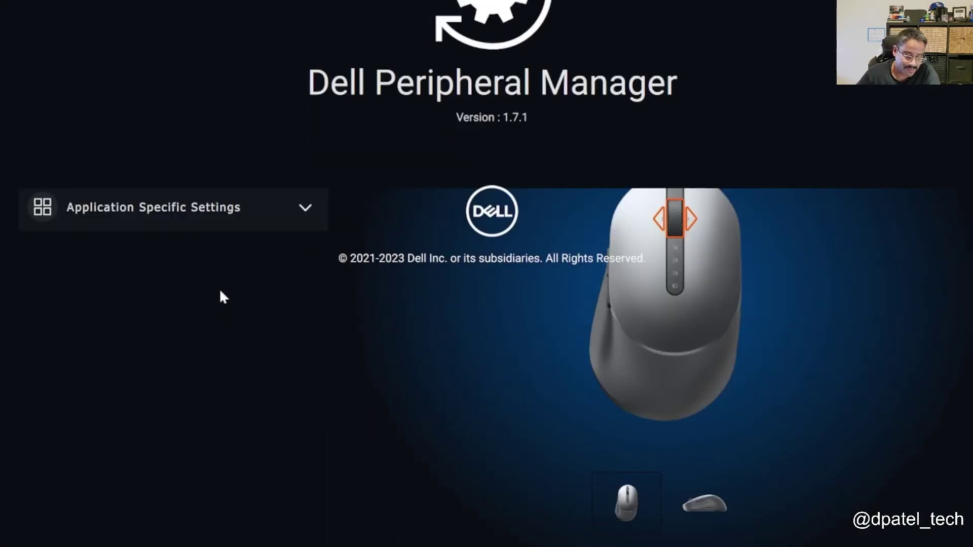
{"action": "left_click", "coordinate": [297, 75]}
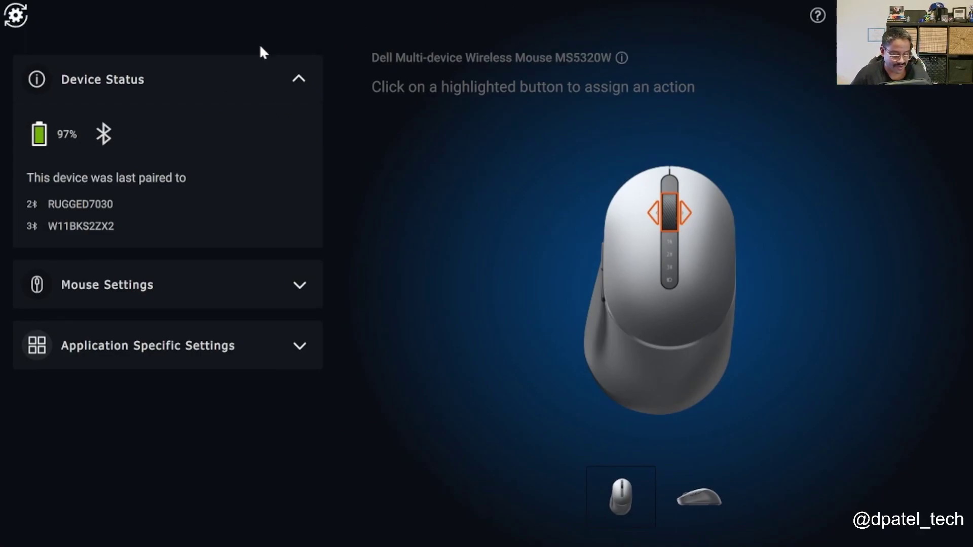
{"action": "left_click", "coordinate": [195, 291]}
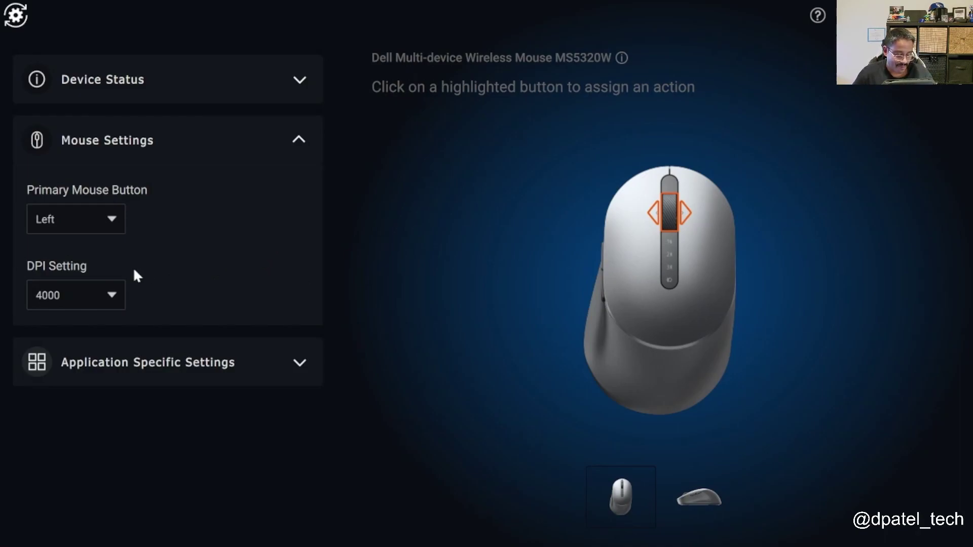
{"action": "left_click", "coordinate": [199, 378]}
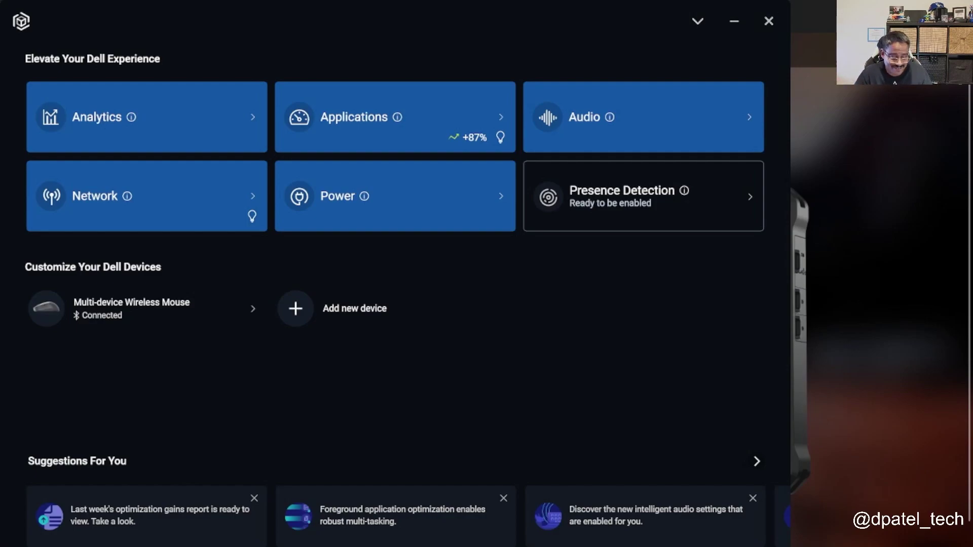
Close Dell Optimizer with Alt+F4 to reveal the Rugged Control Center dashboard
{"action": "key", "text": "alt+F4"}
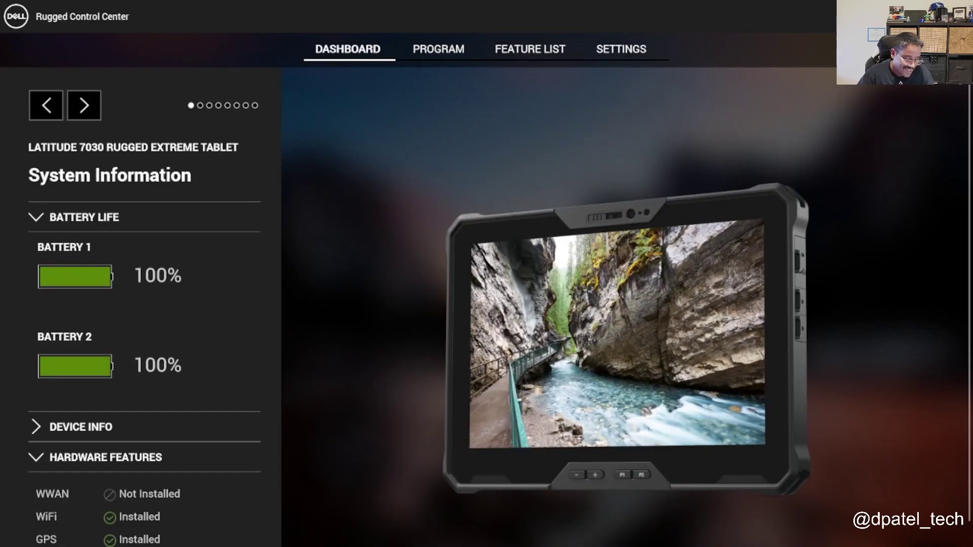